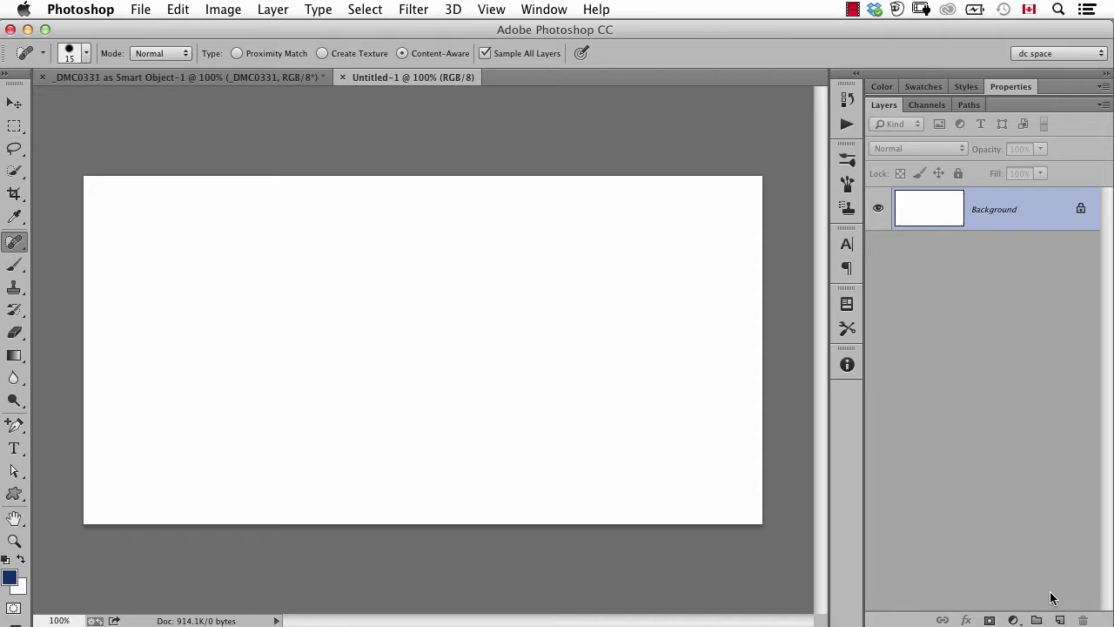
On a new layer, fill a small navy blue square near the canvas's top-left corner
click(1060, 620)
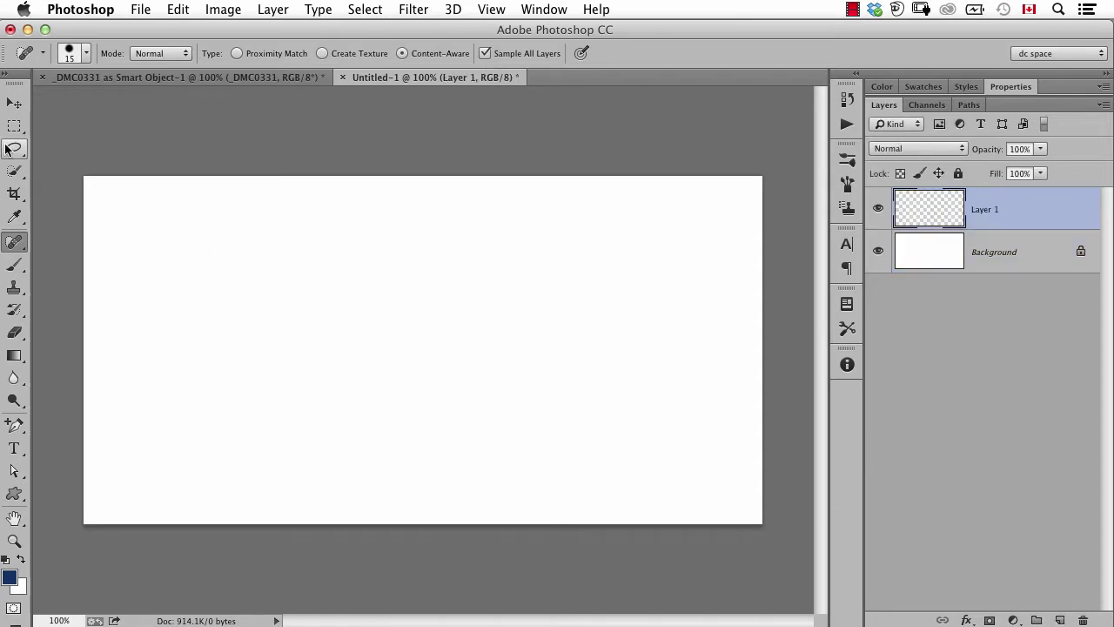
click(14, 126)
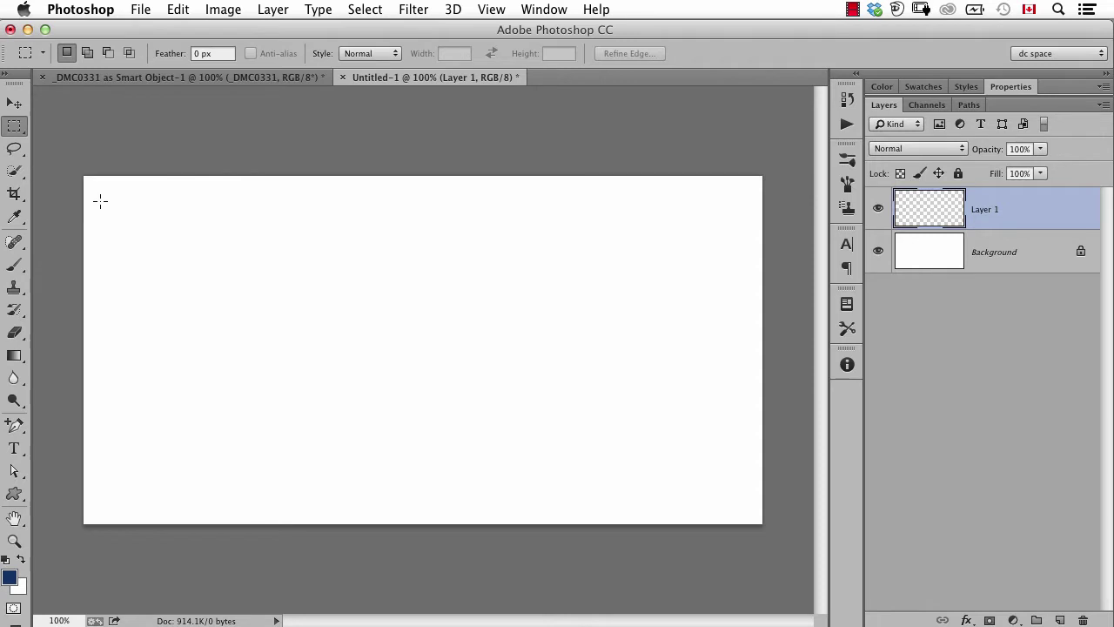
drag(100, 201, 121, 222)
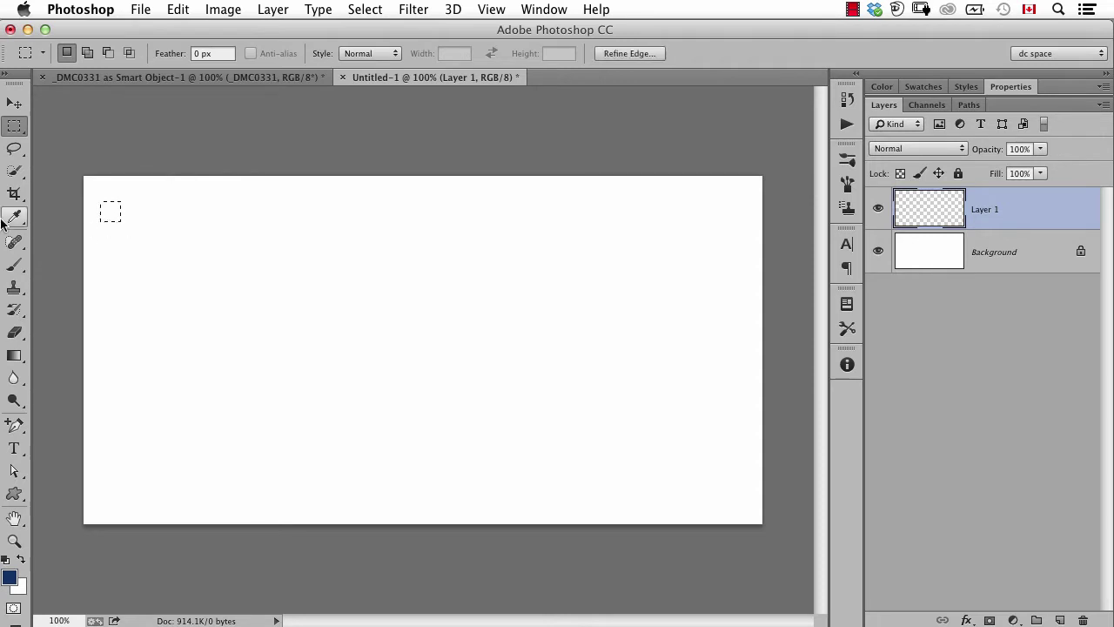
key(alt+BackSpace)
key(super+d)
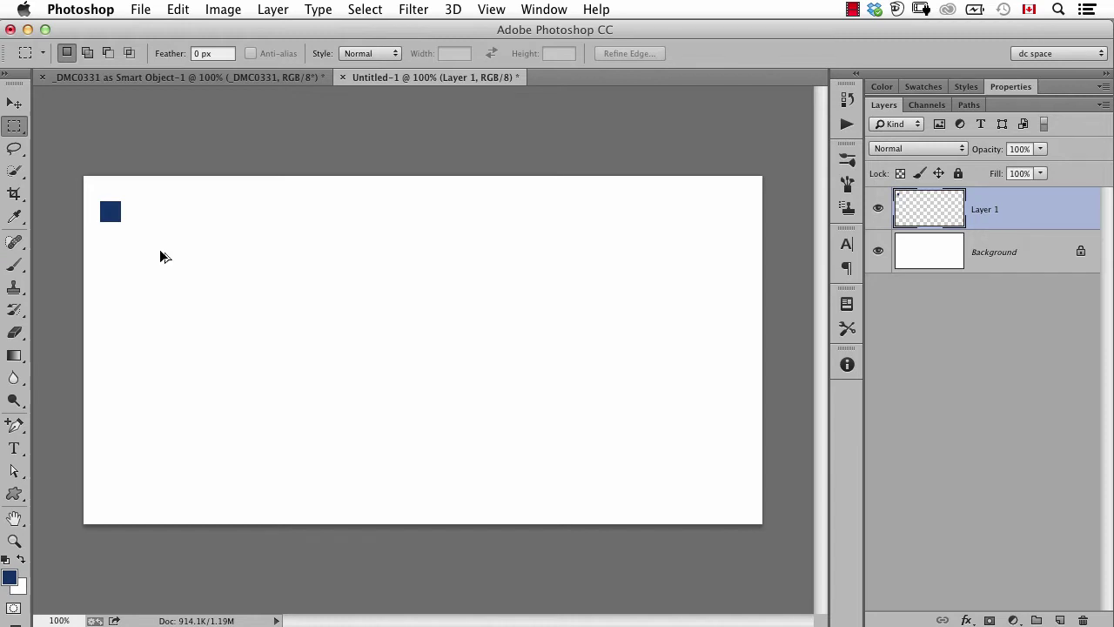
key(super+t)
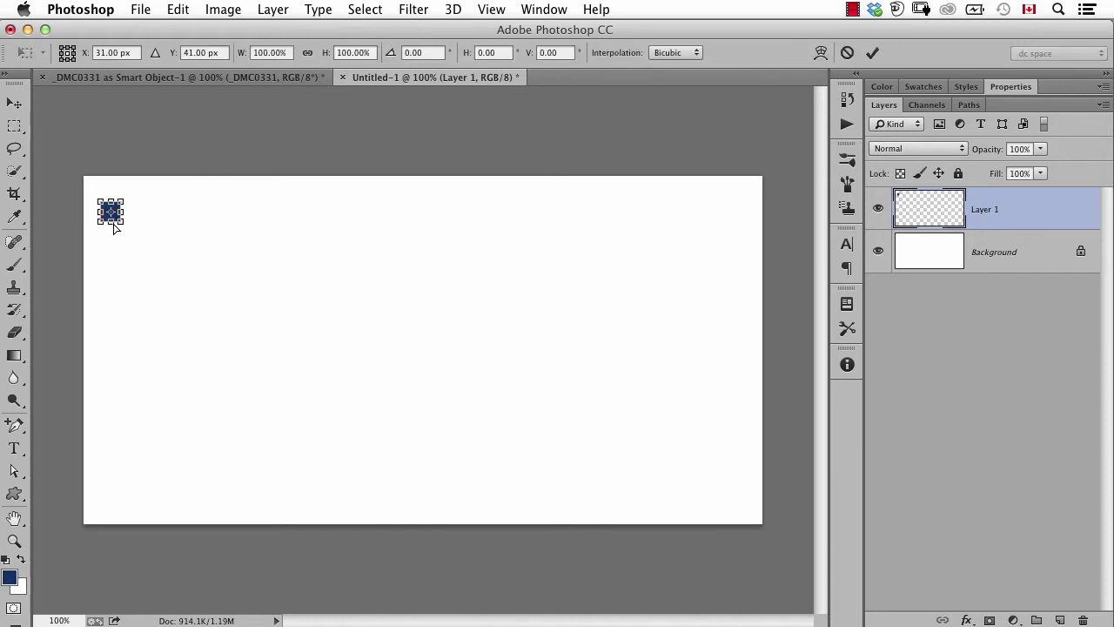
Duplicate the navy square a short distance to its right with a transform copy
key(super+plus)
key(super+plus)
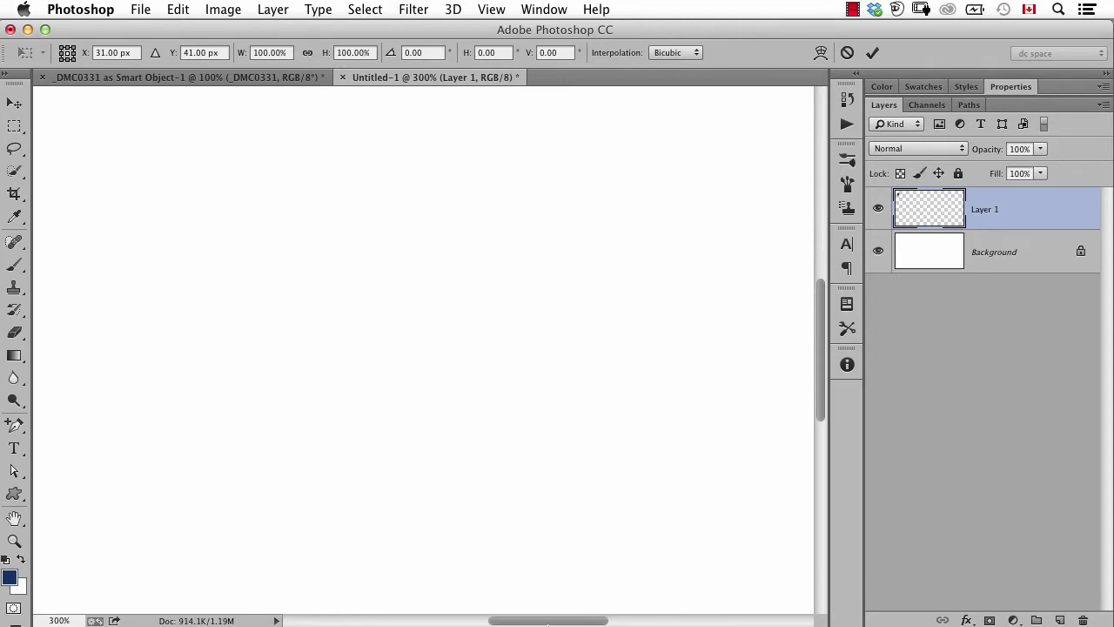
drag(550, 620, 396, 620)
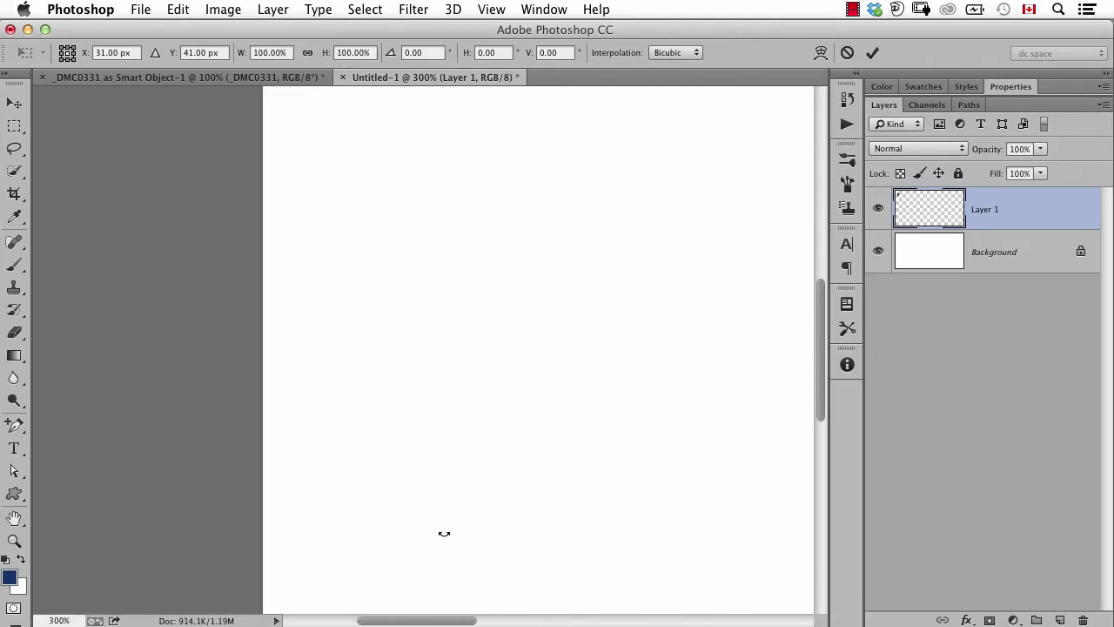
drag(453, 312, 401, 480)
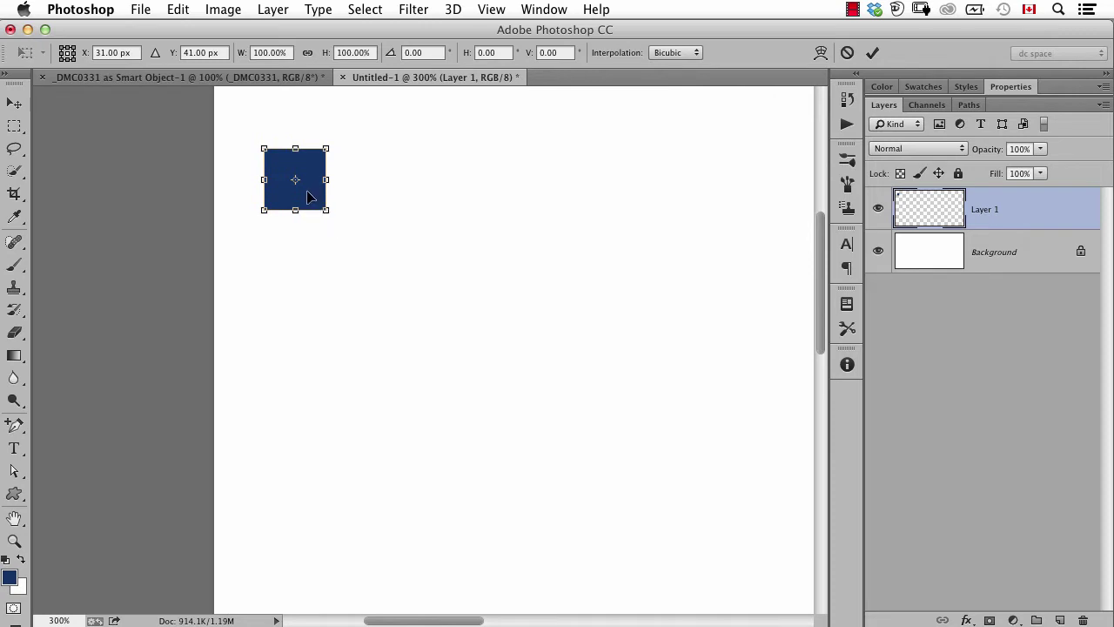
drag(309, 199, 433, 203)
key(m)
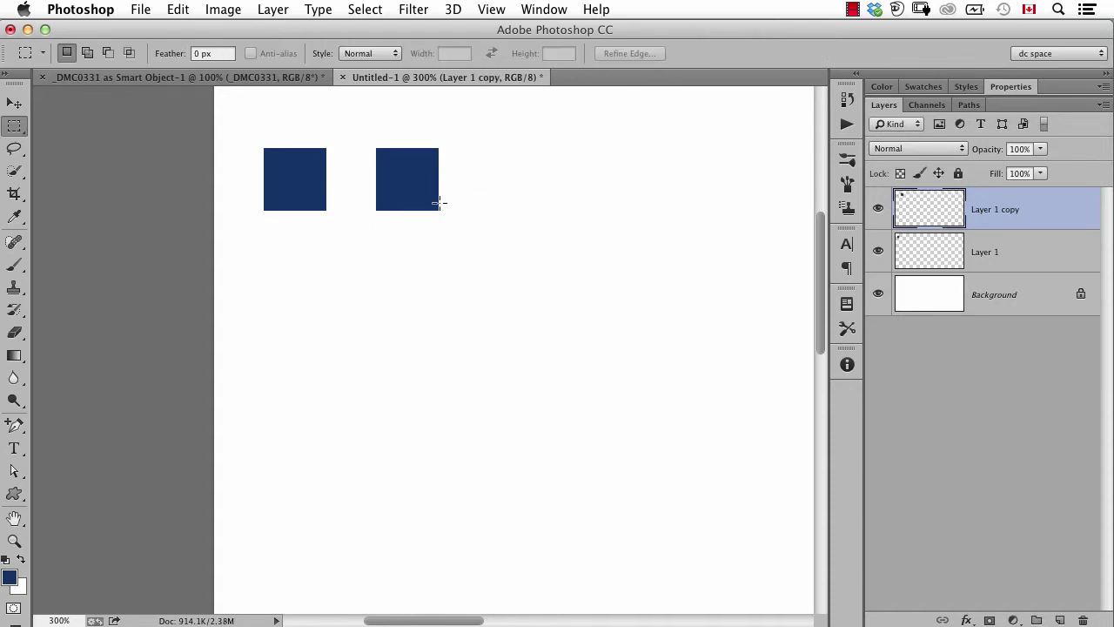
Repeat the duplicate-and-shift until 17 evenly spaced squares span the top of the canvas
key(super+0)
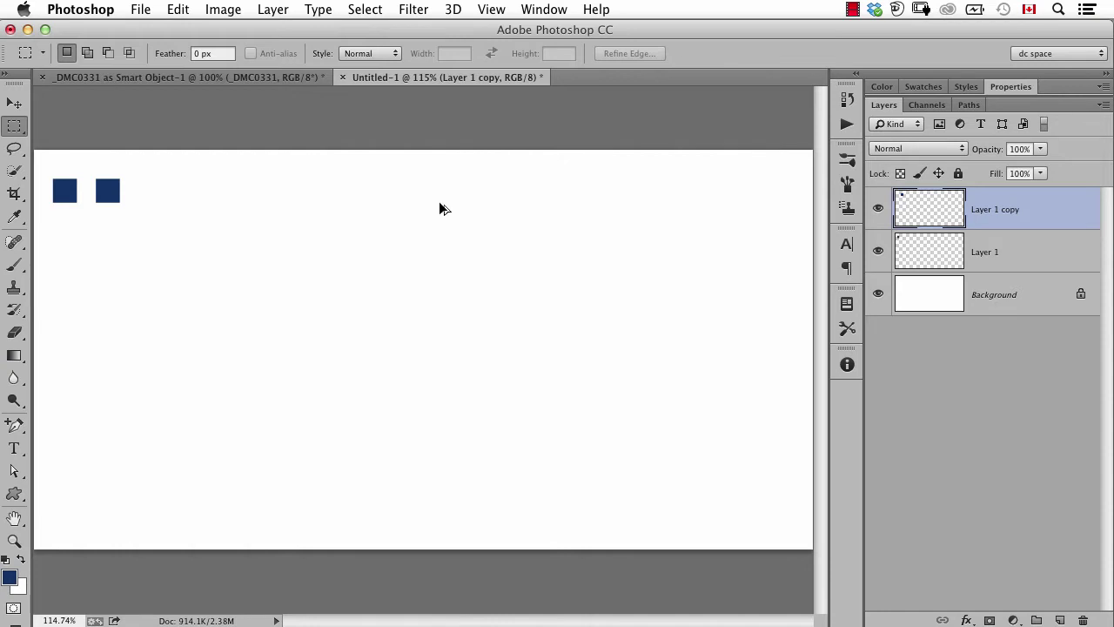
key(super+alt+shift+t)
key(super+alt+shift+t)
key(super+alt+shift+t)
key(super+alt+shift+t)
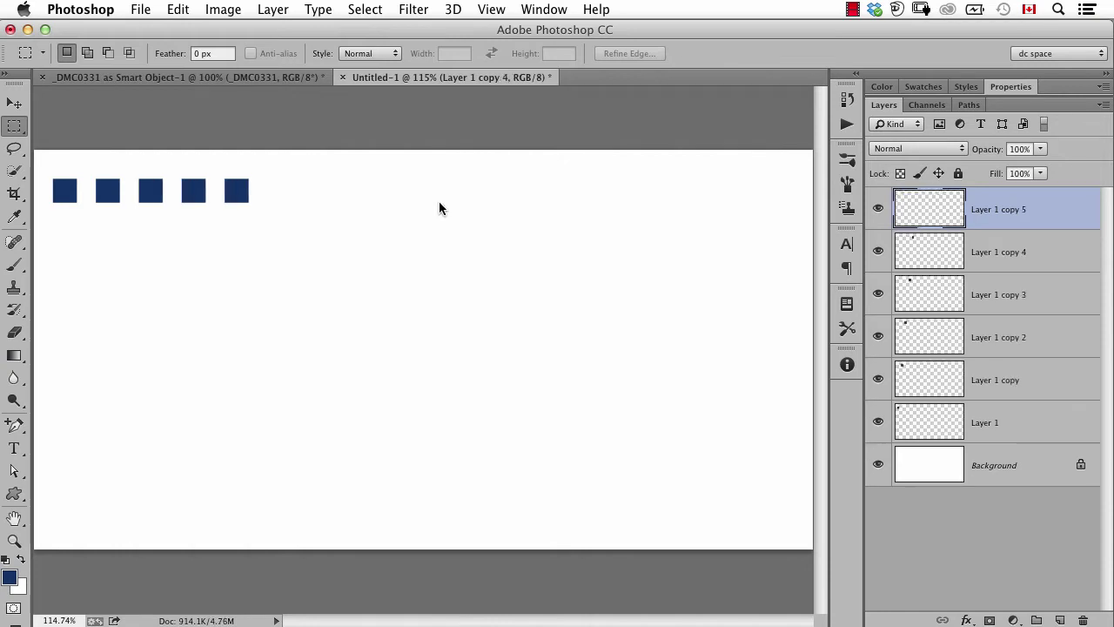
key(super+alt+shift+t)
key(super+alt+shift+t)
key(super+alt+shift+t)
key(super+alt+shift+t)
key(super+alt+shift+t)
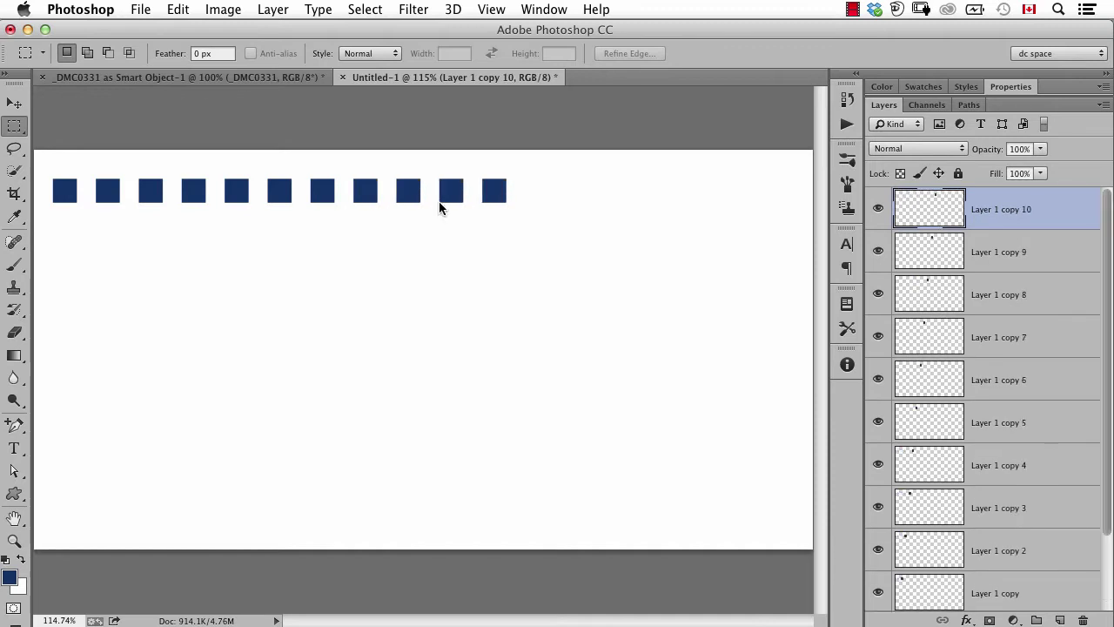
key(super+alt+shift+t)
key(super+alt+shift+t)
key(super+alt+shift+t)
key(super+alt+shift+t)
key(super+alt+shift+t)
key(super+alt+shift+t)
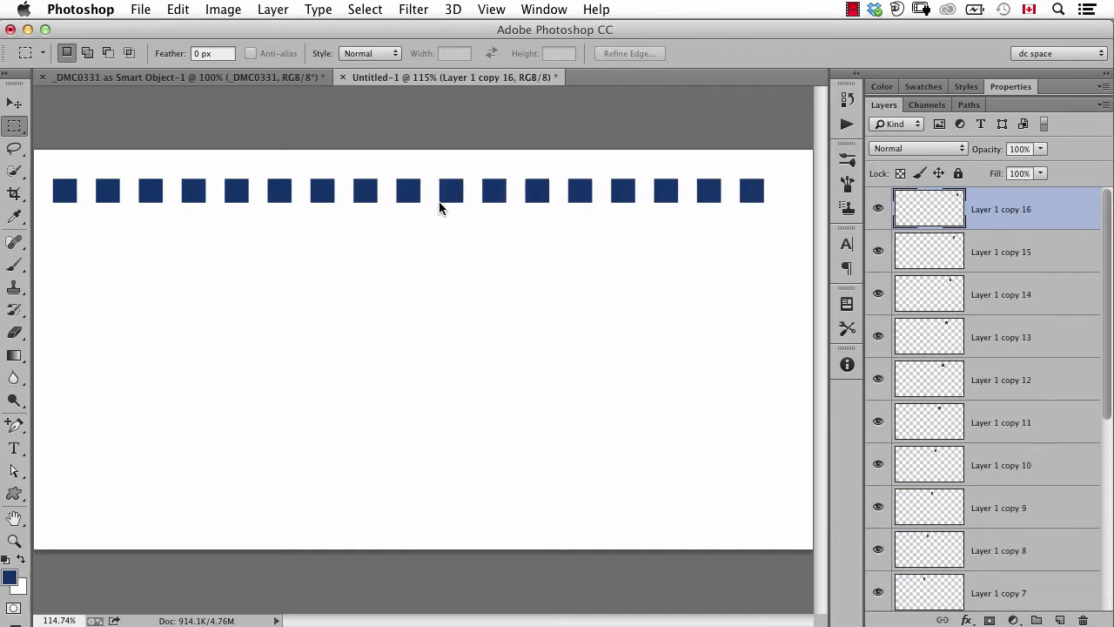
key(super+alt+shift+t)
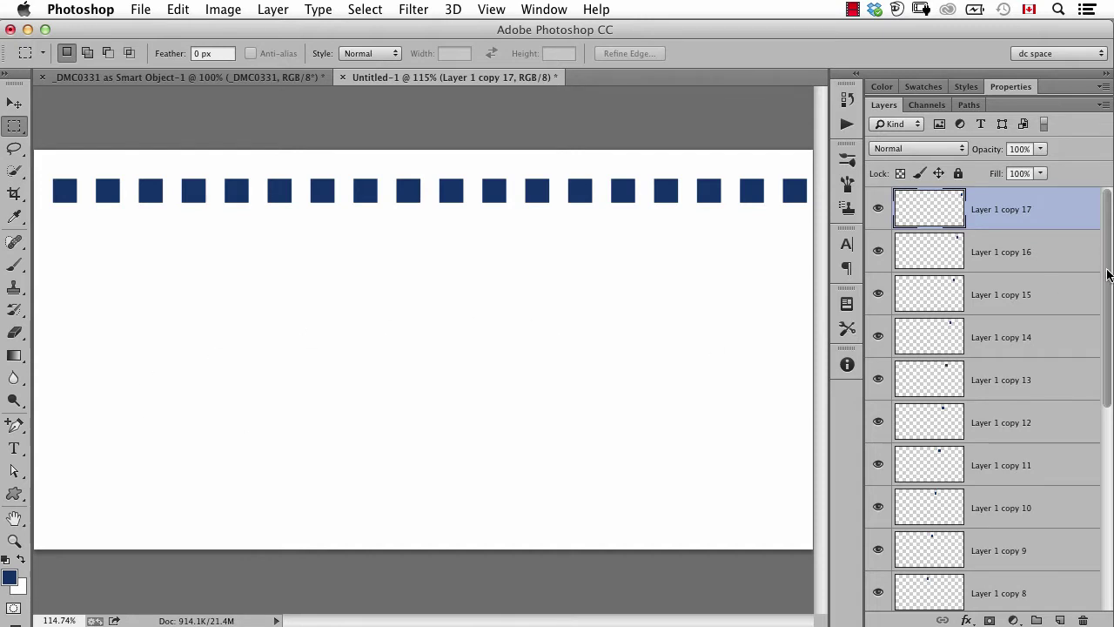
Select all 17 square layers from the top copy down to Layer 1, excluding Background
drag(1109, 275, 1112, 314)
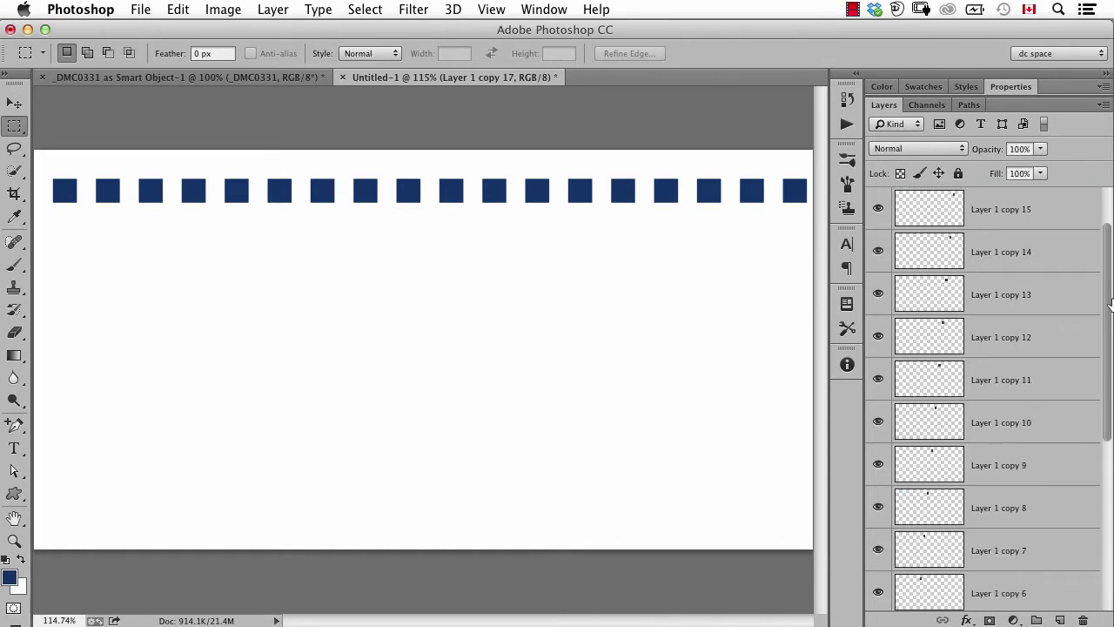
drag(1111, 268, 1107, 228)
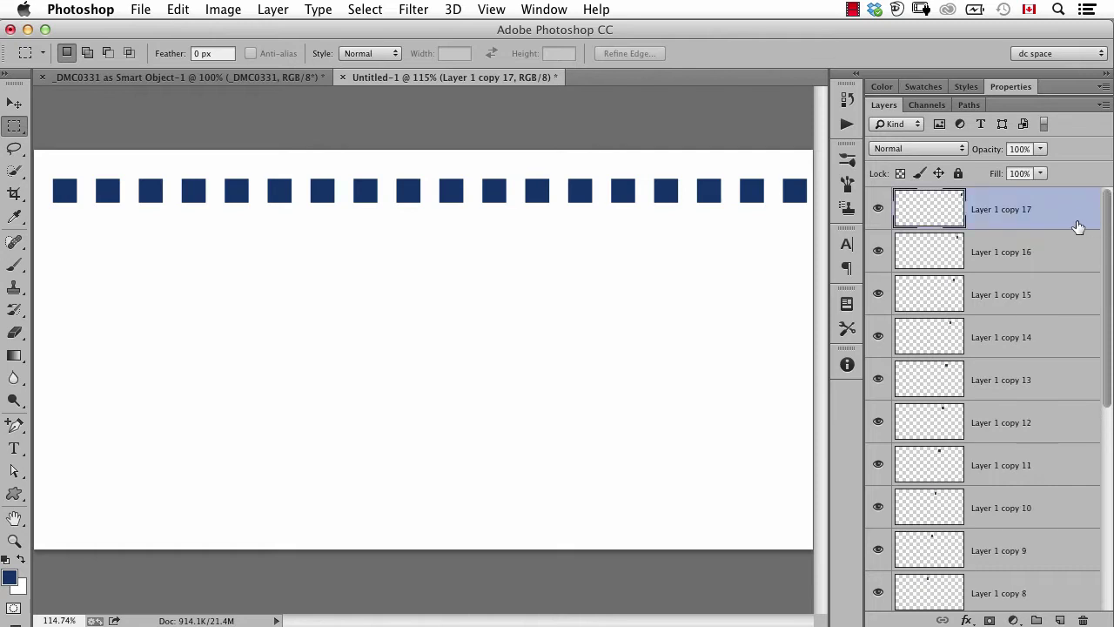
drag(1108, 402, 1098, 601)
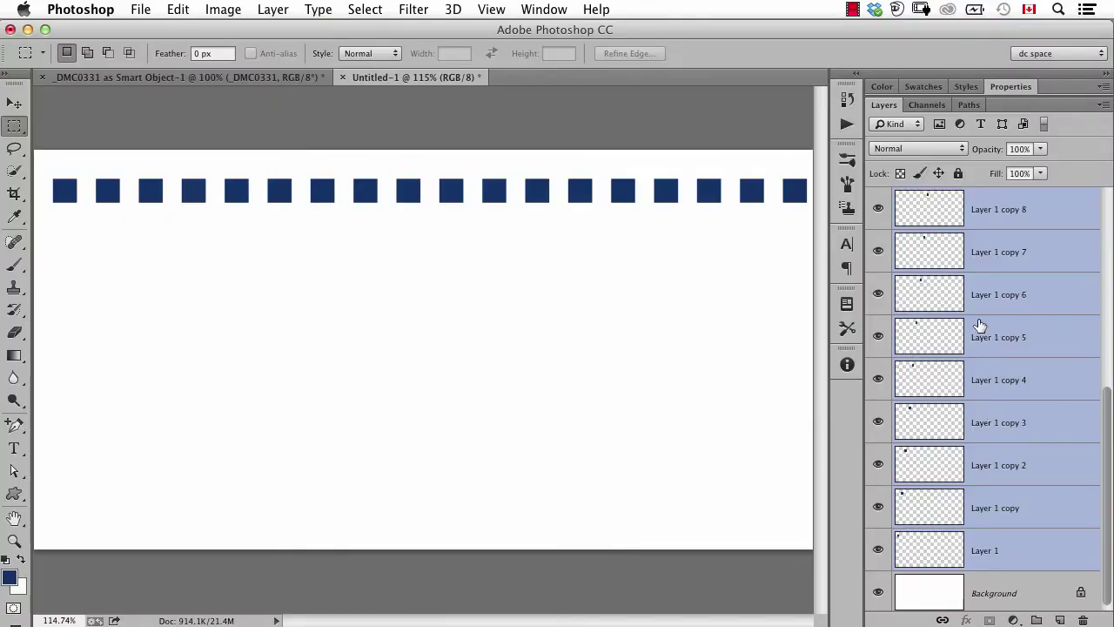
Group the selected square layers into a new group named 'boxes'
click(1103, 105)
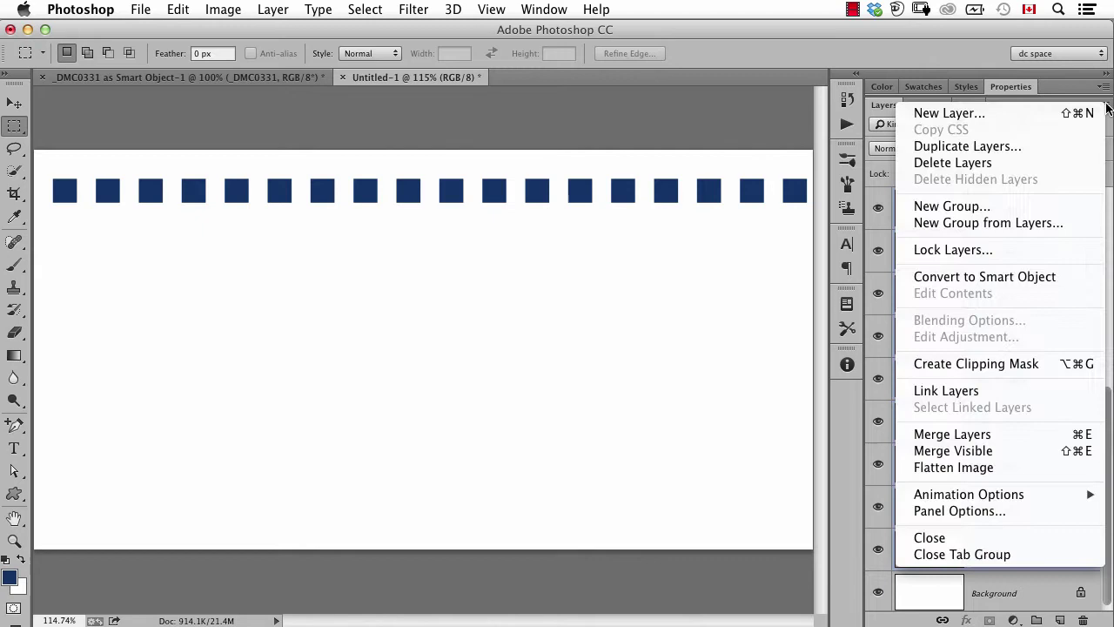
click(1030, 225)
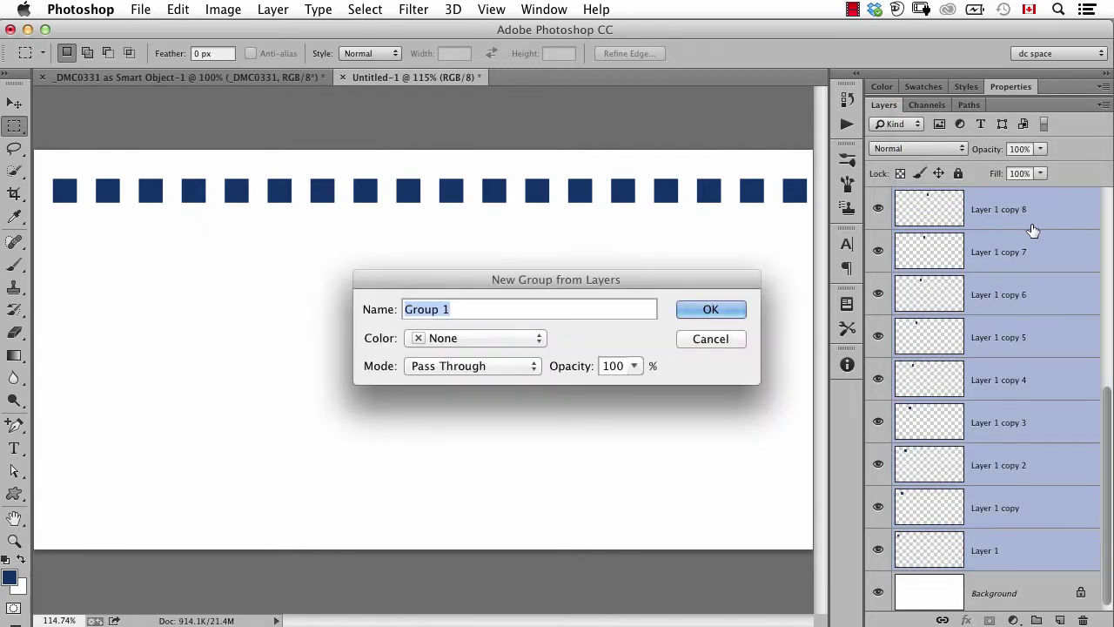
text(boxwe)
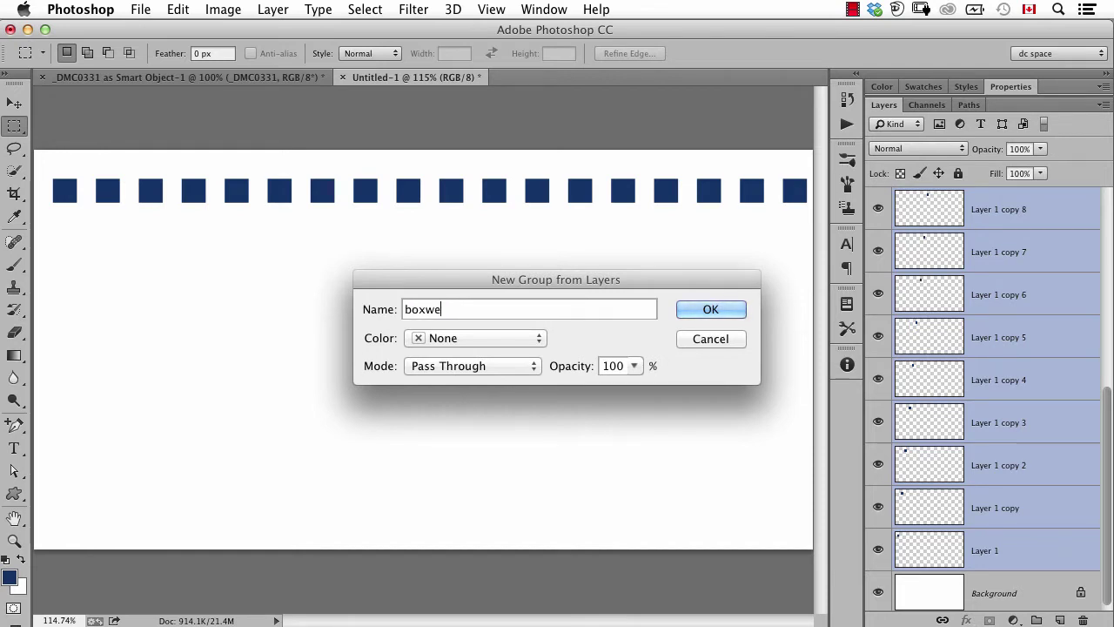
key(BackSpace)
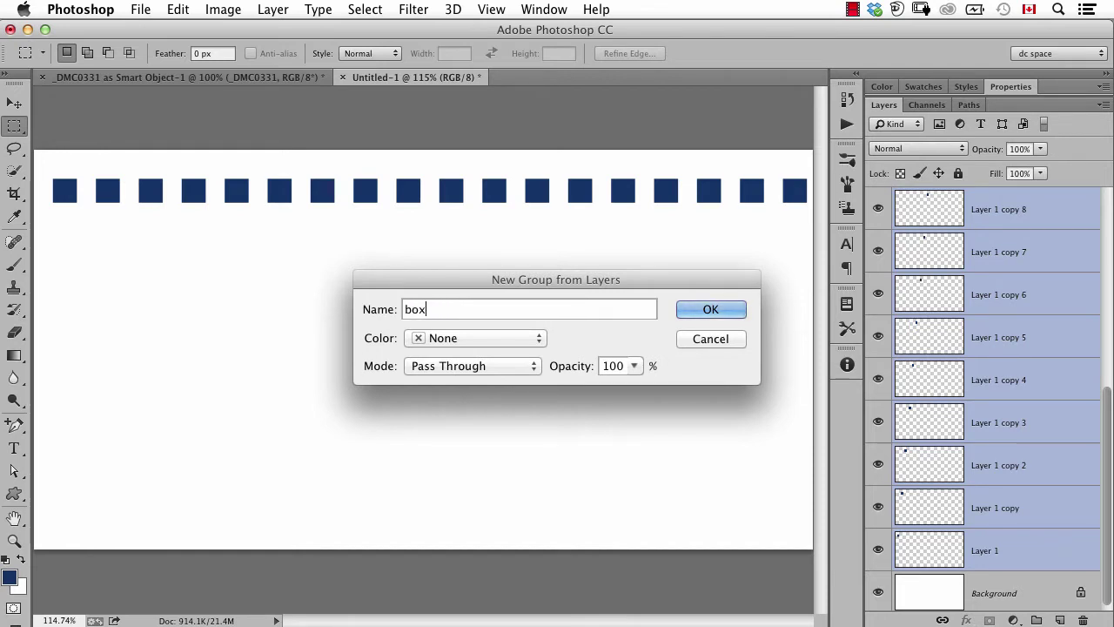
text(es)
key(Return)
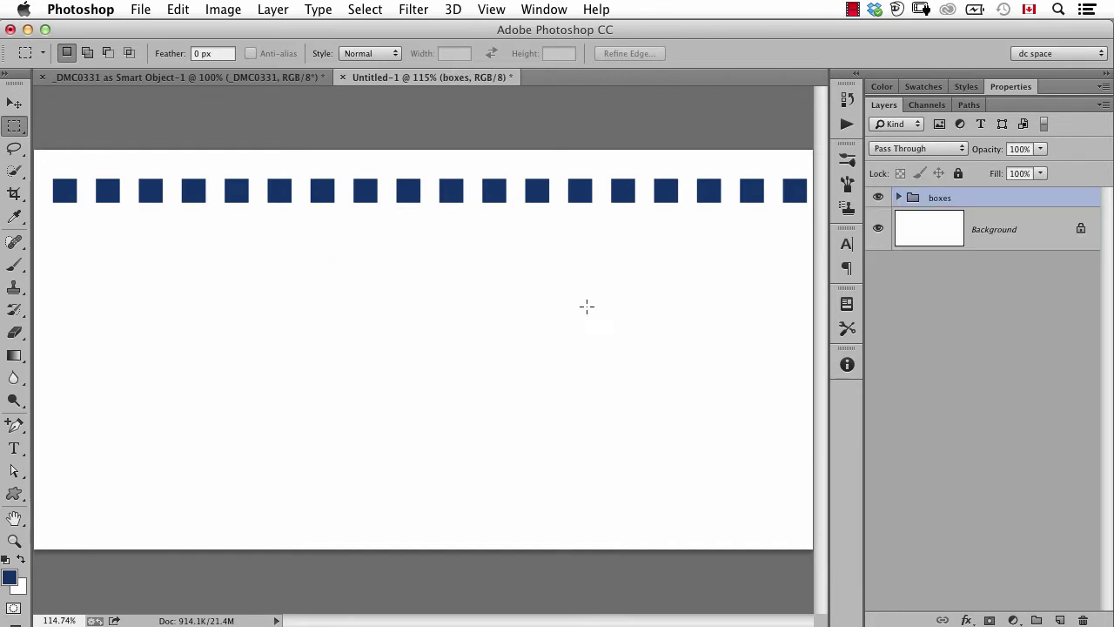
Move the boxes row of squares slightly lower on the canvas
click(878, 199)
click(878, 200)
key(v)
drag(597, 200, 571, 223)
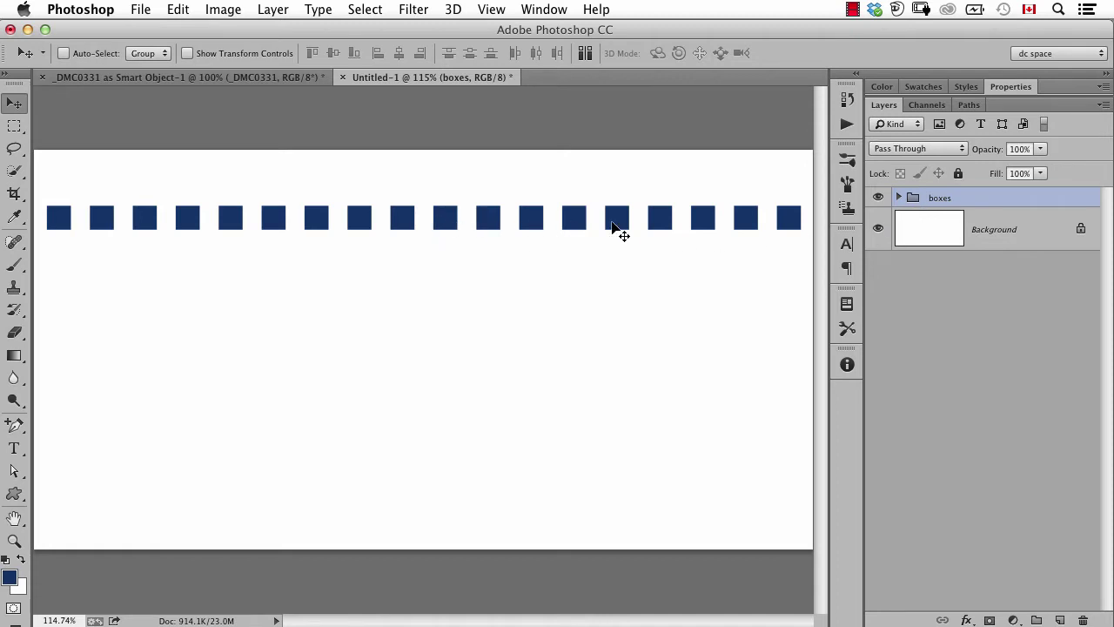
click(900, 199)
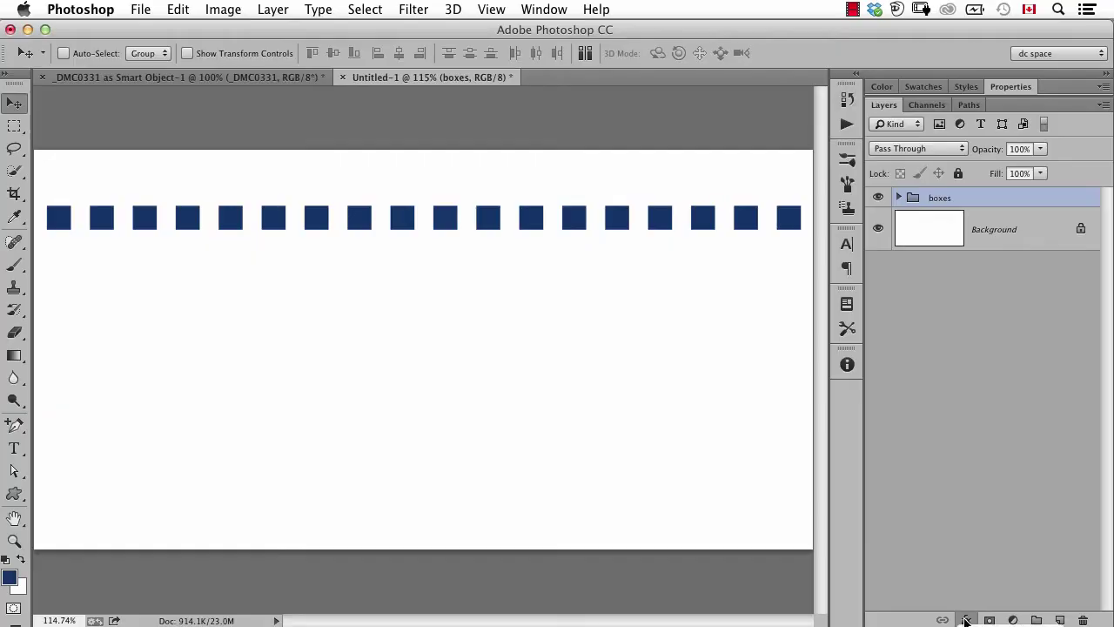
click(966, 619)
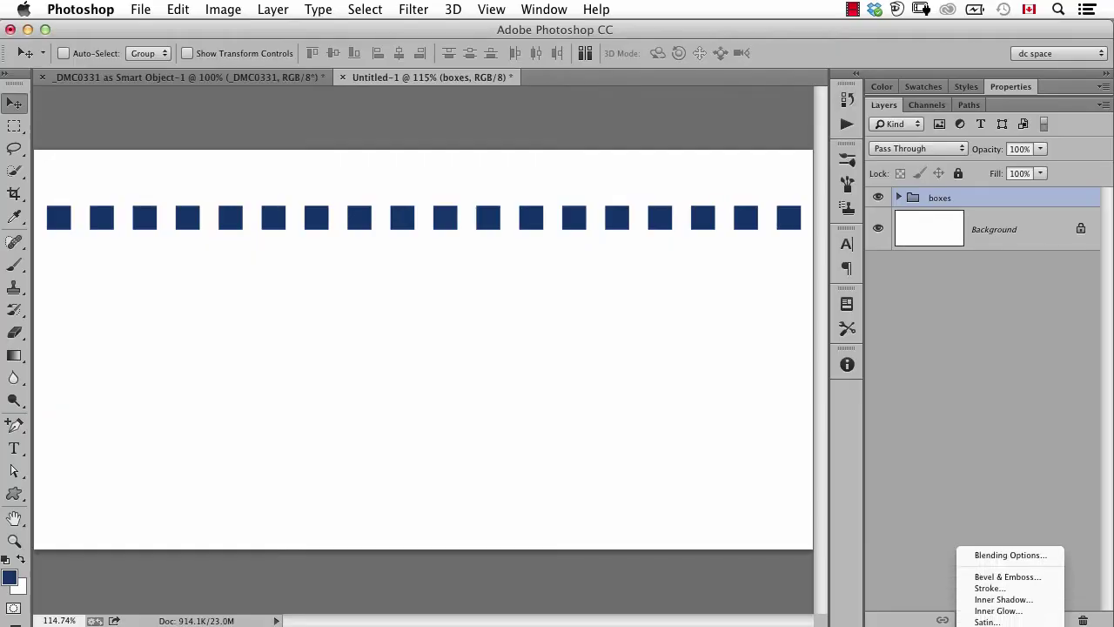
click(1004, 577)
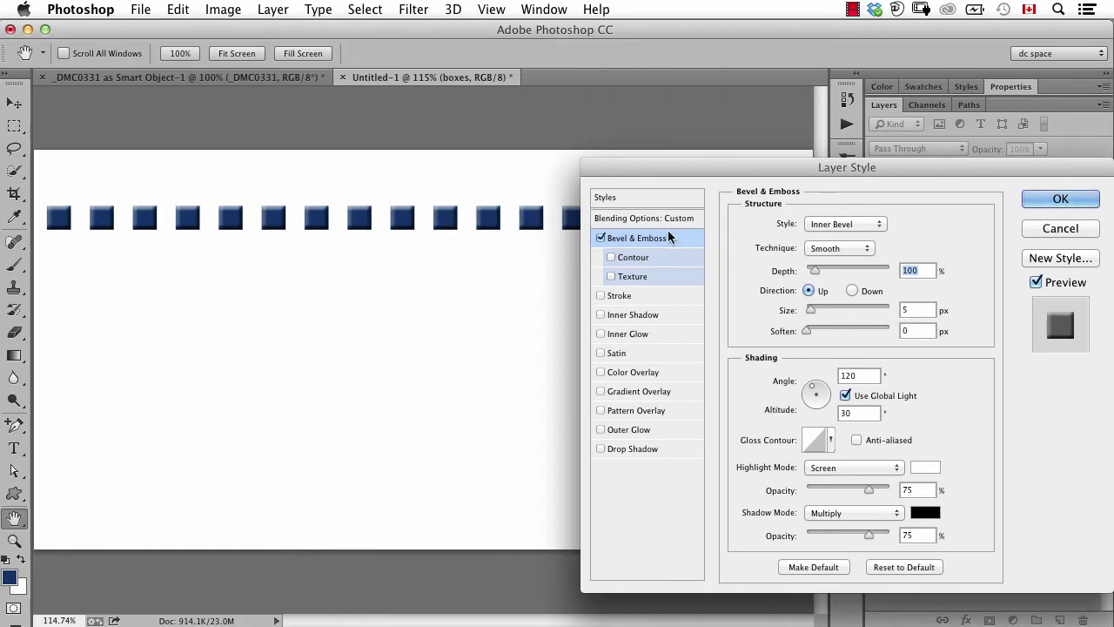
click(1049, 200)
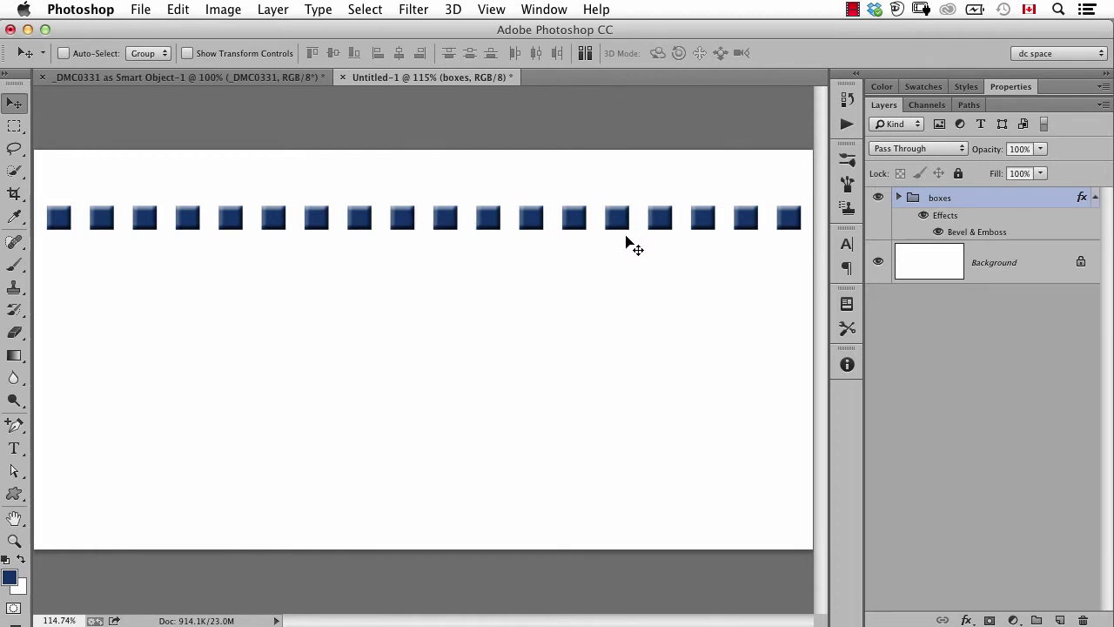
key(super+z)
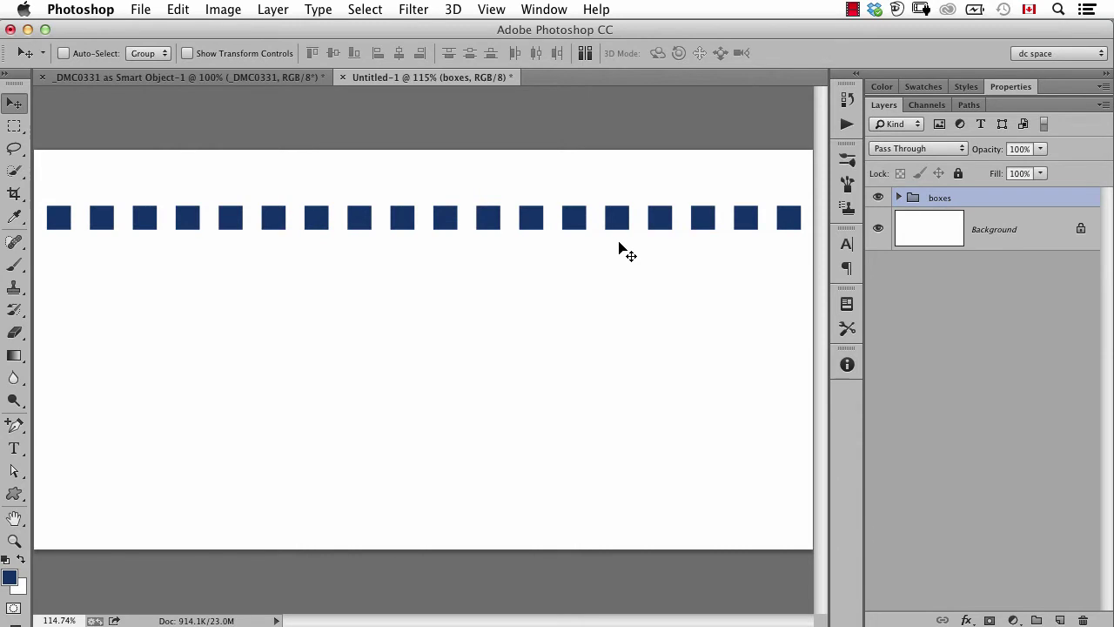
Delete Layer 1 copy 17, the extra square at the end of the row
click(897, 198)
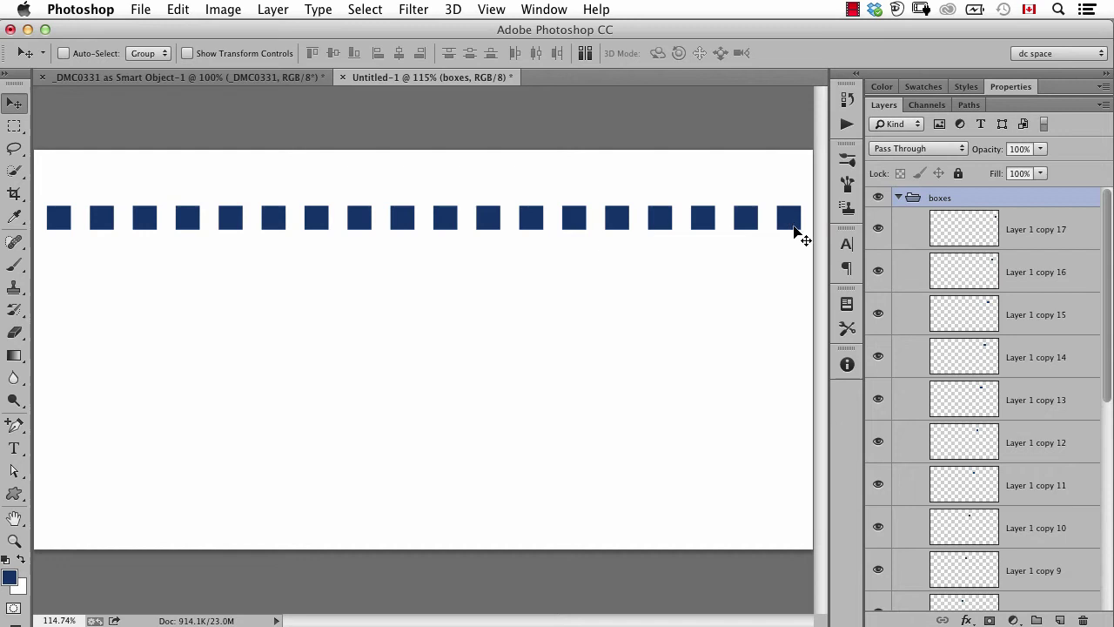
click(879, 230)
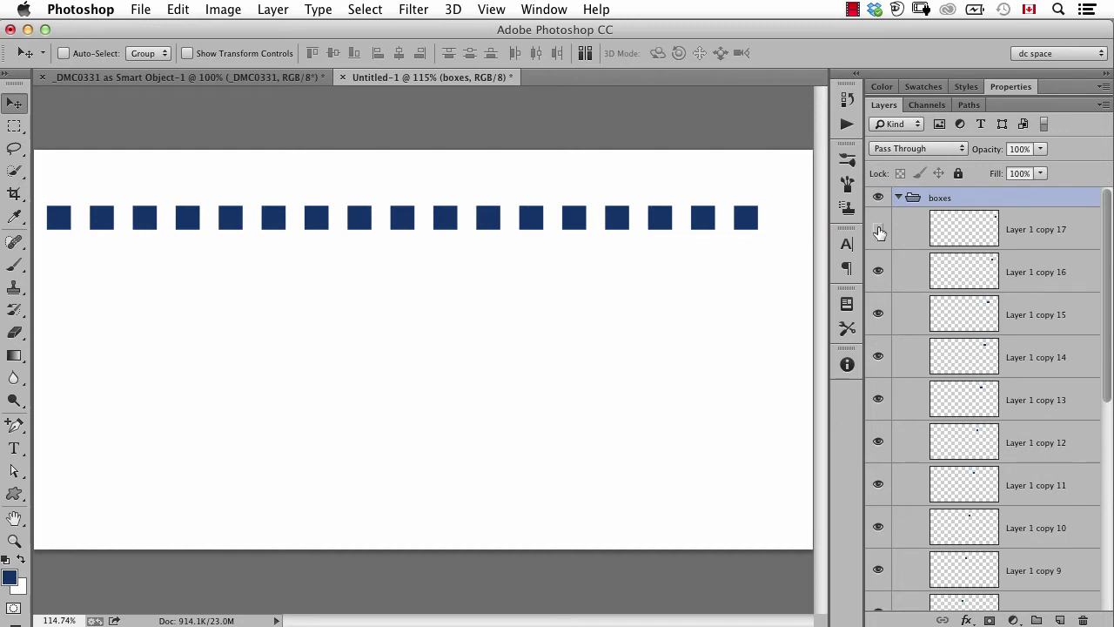
click(964, 238)
key(Delete)
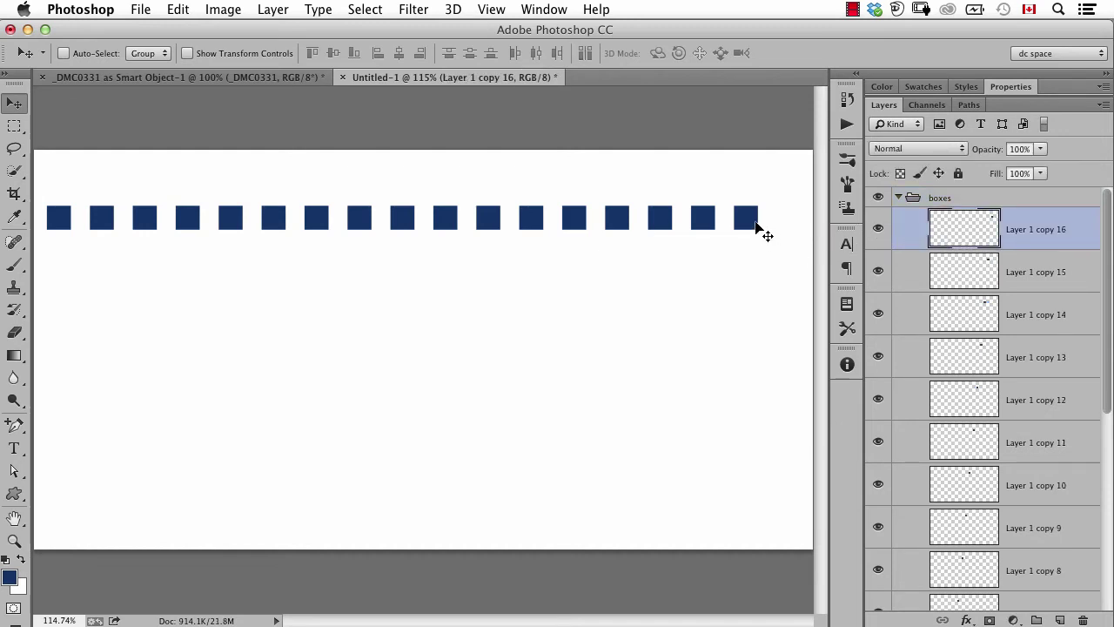
Move Layer 1 copy 16 to the right end, then distribute all squares by horizontal centres
click(940, 266)
key(alt+])
drag(751, 223, 786, 223)
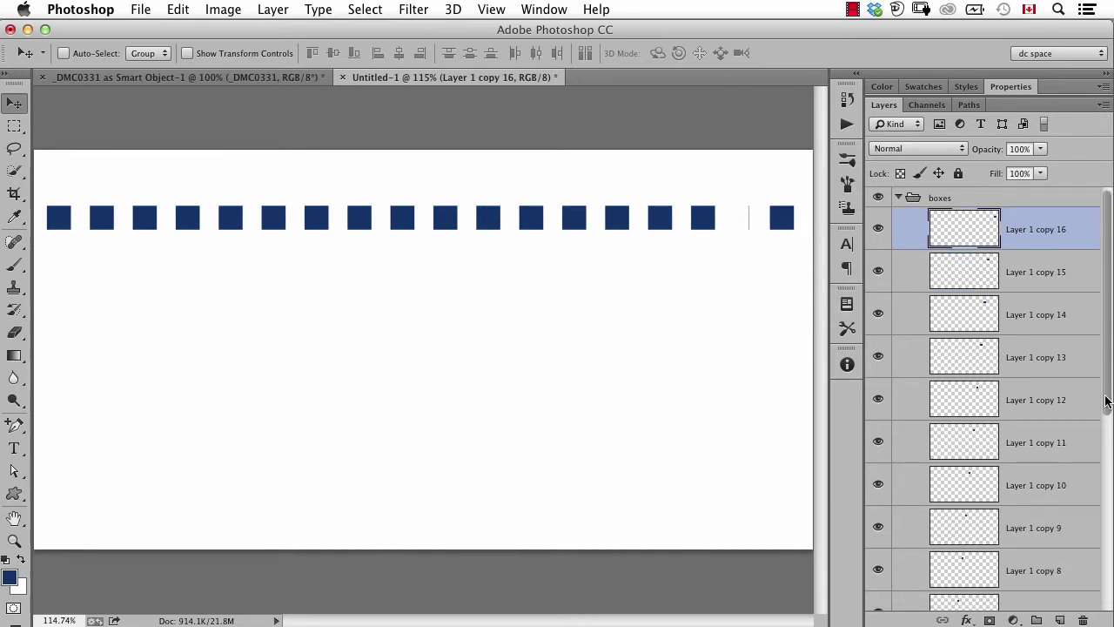
drag(1107, 401, 1108, 585)
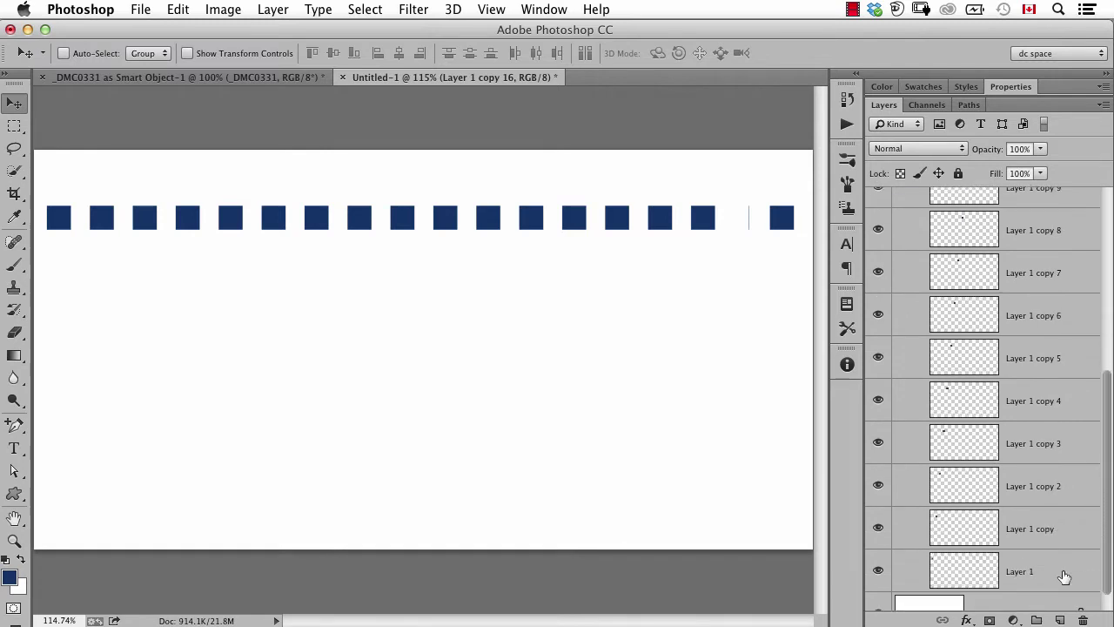
shift+click(1064, 577)
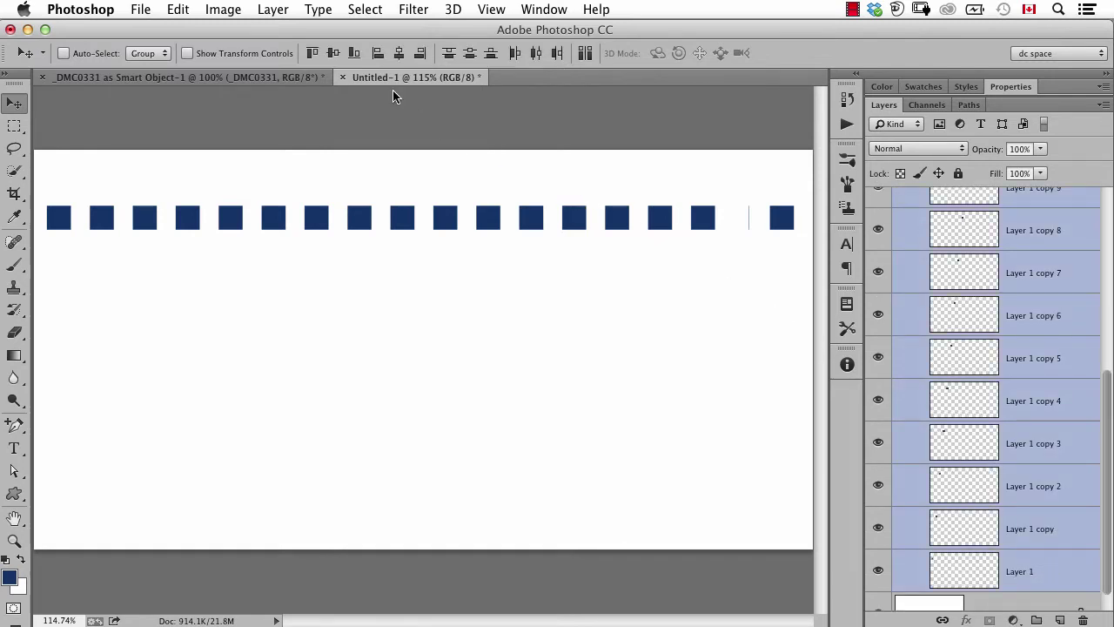
click(536, 53)
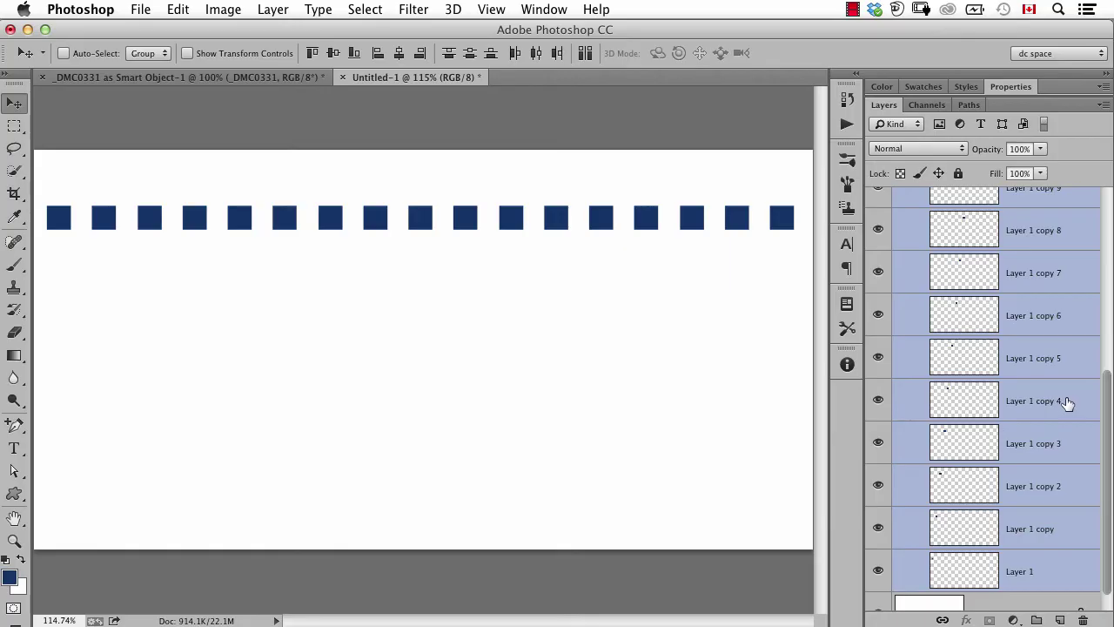
drag(1107, 416, 1112, 179)
Delete the boxes group only, keeping its square layers
click(1048, 202)
click(1103, 104)
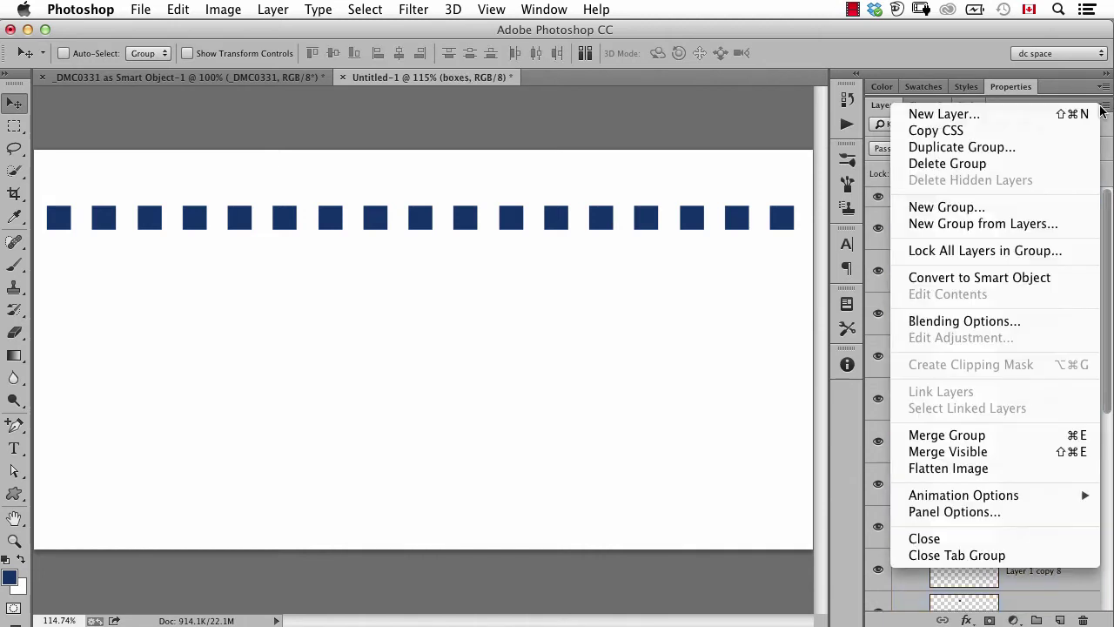
click(1043, 165)
click(601, 265)
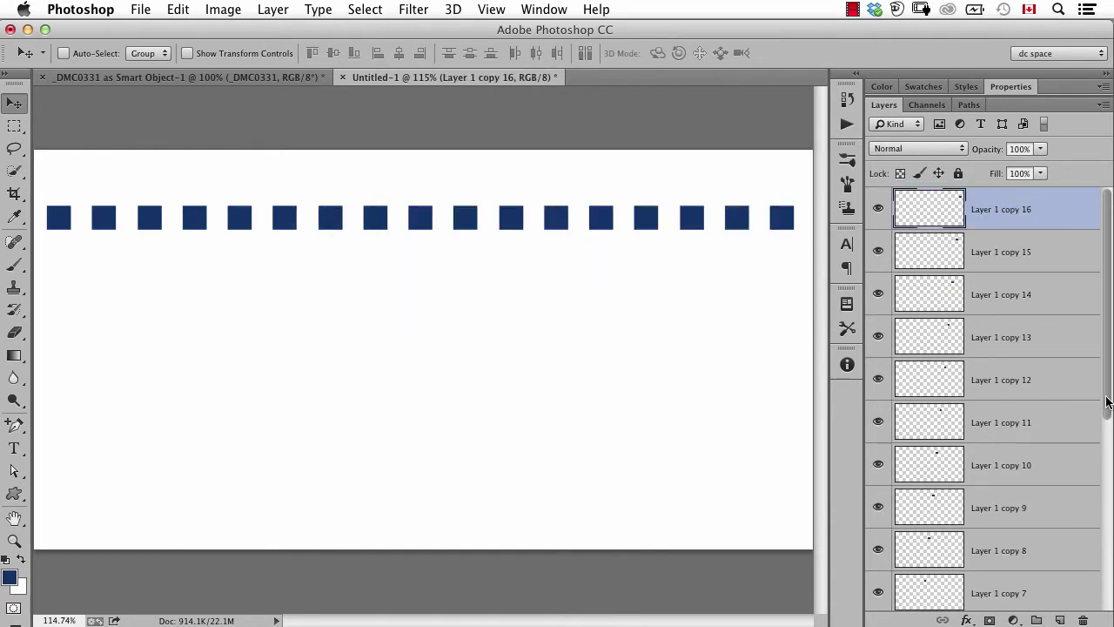
Convert all the square layers into a single smart object
drag(1108, 402, 1108, 579)
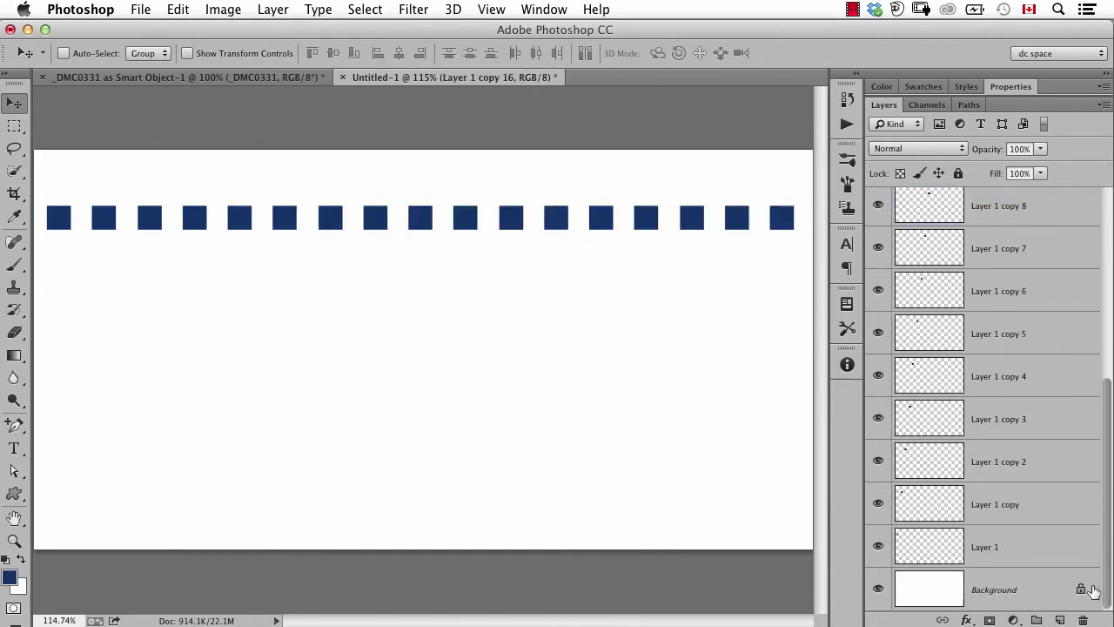
shift+click(1027, 557)
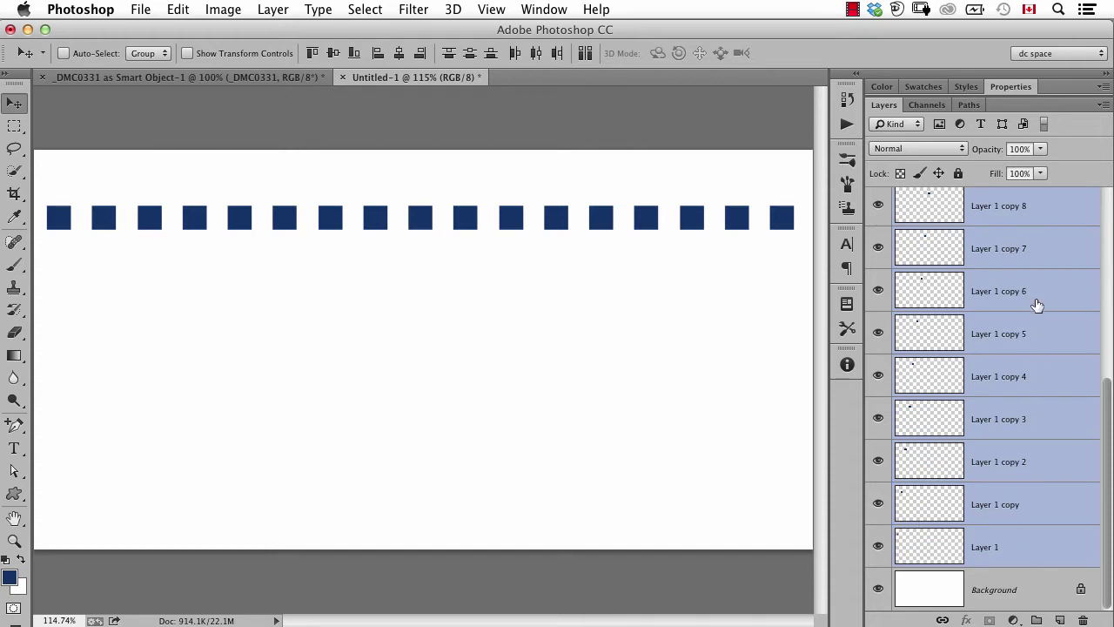
right_click(1007, 245)
click(868, 159)
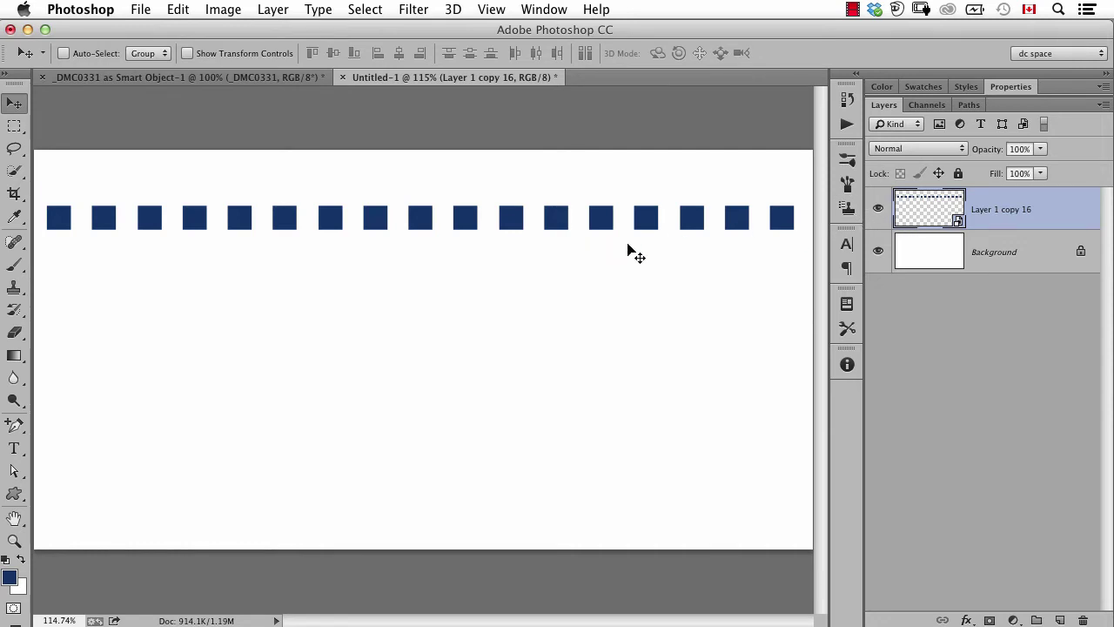
In the smart object, delete Layer 1 copy 16, shift copy 15 right, redistribute centres, and save
double_click(921, 211)
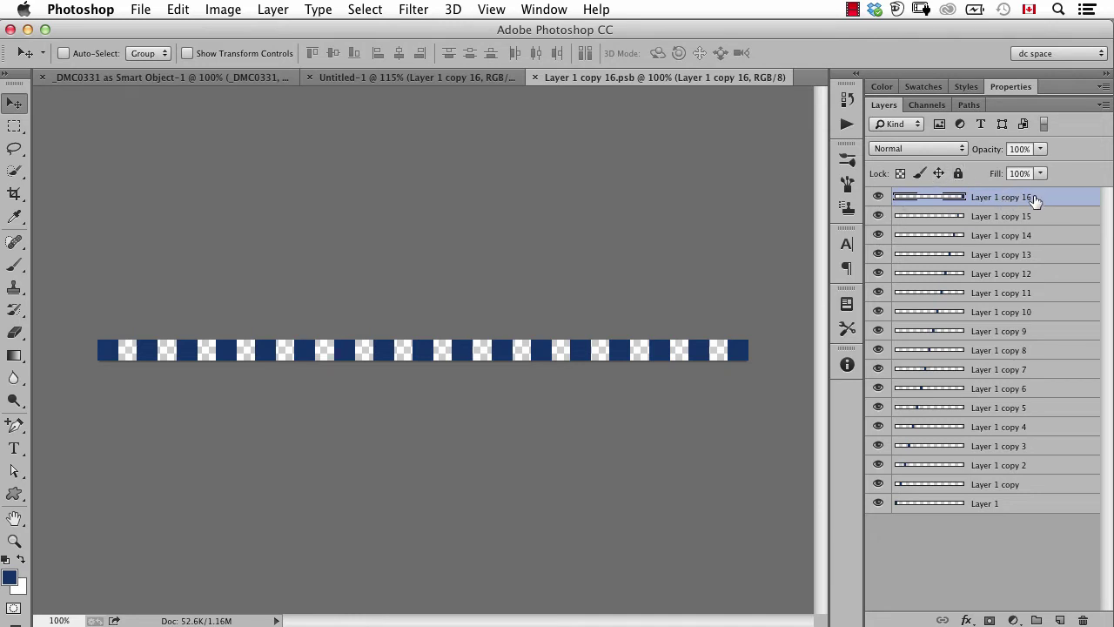
key(Delete)
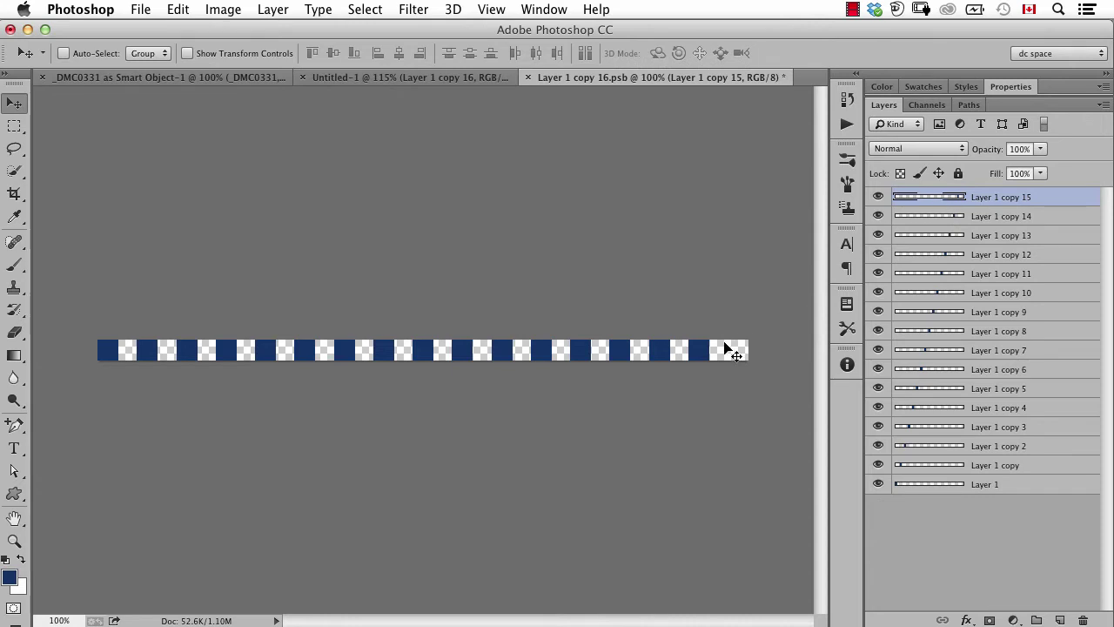
drag(704, 350, 743, 358)
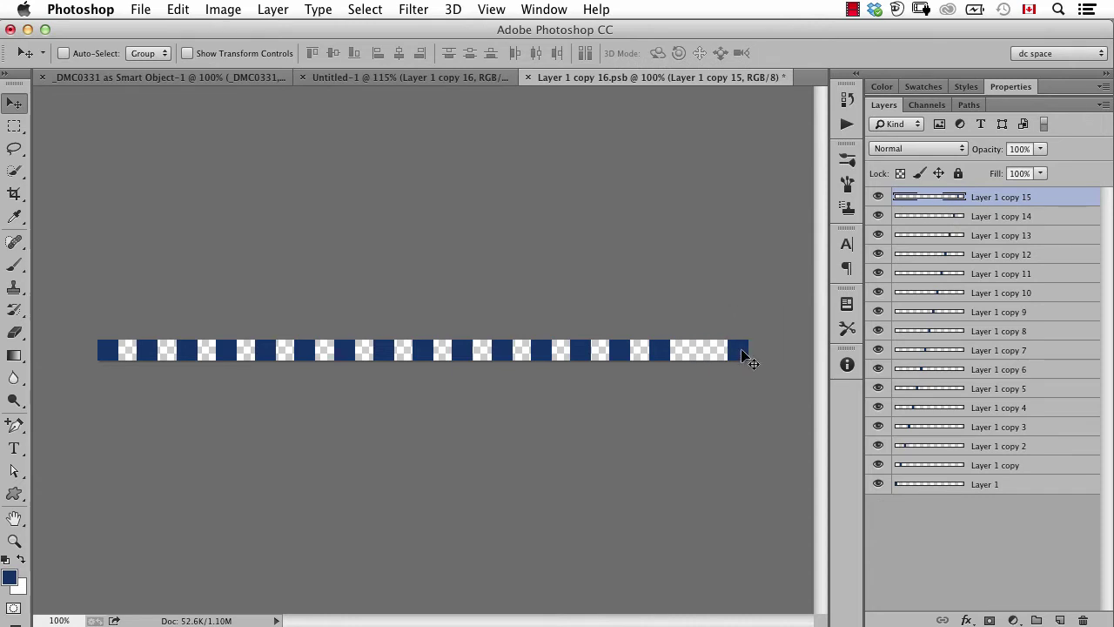
shift+click(1010, 485)
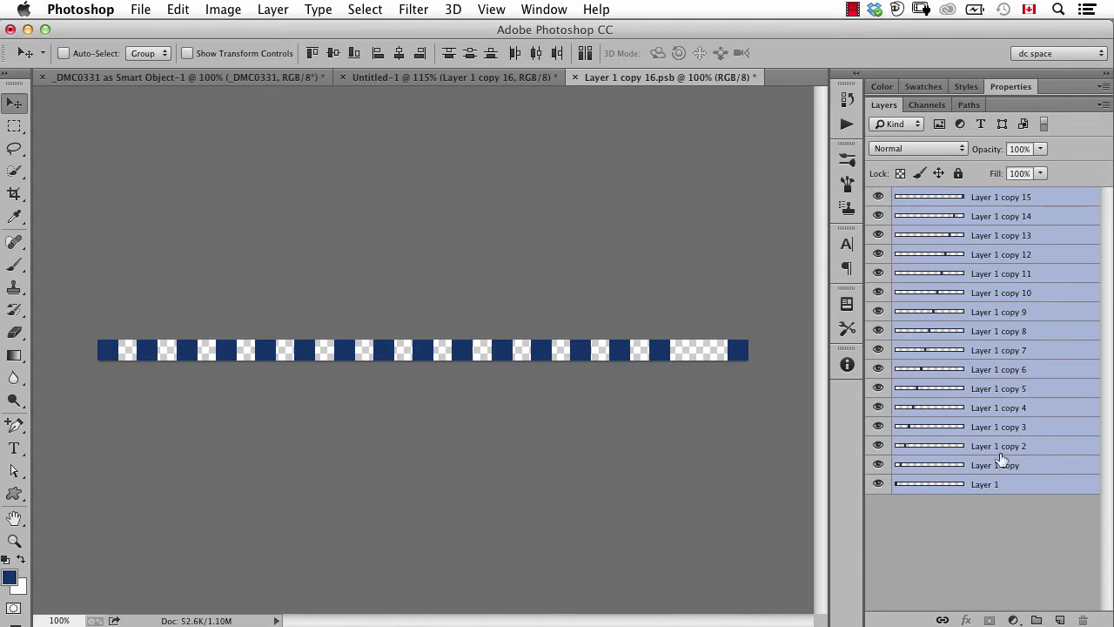
click(515, 53)
key(super+w)
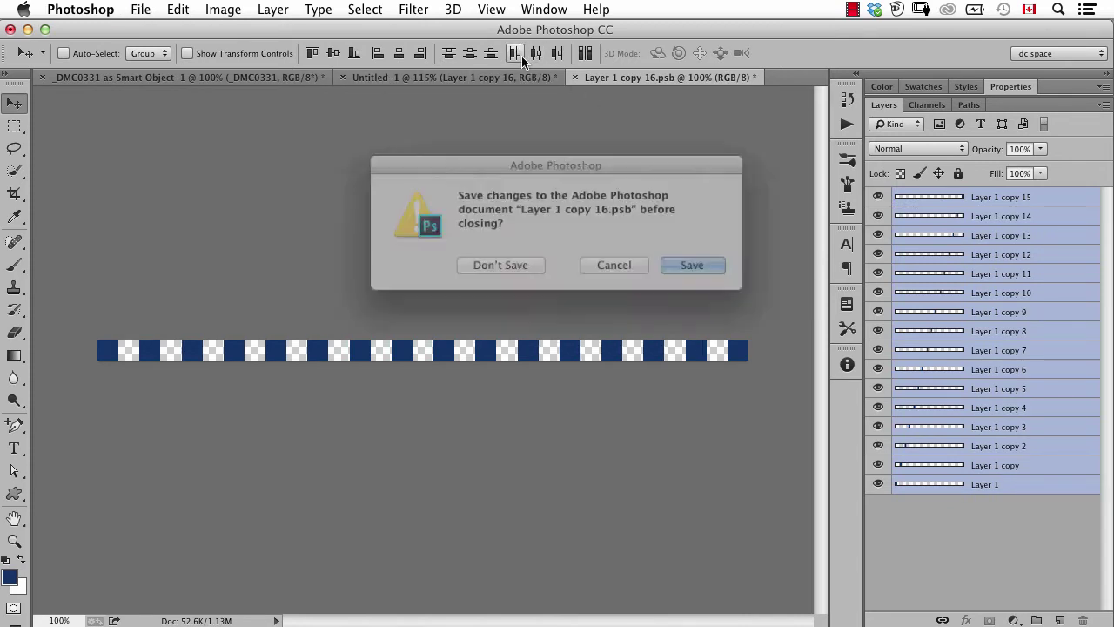
key(Return)
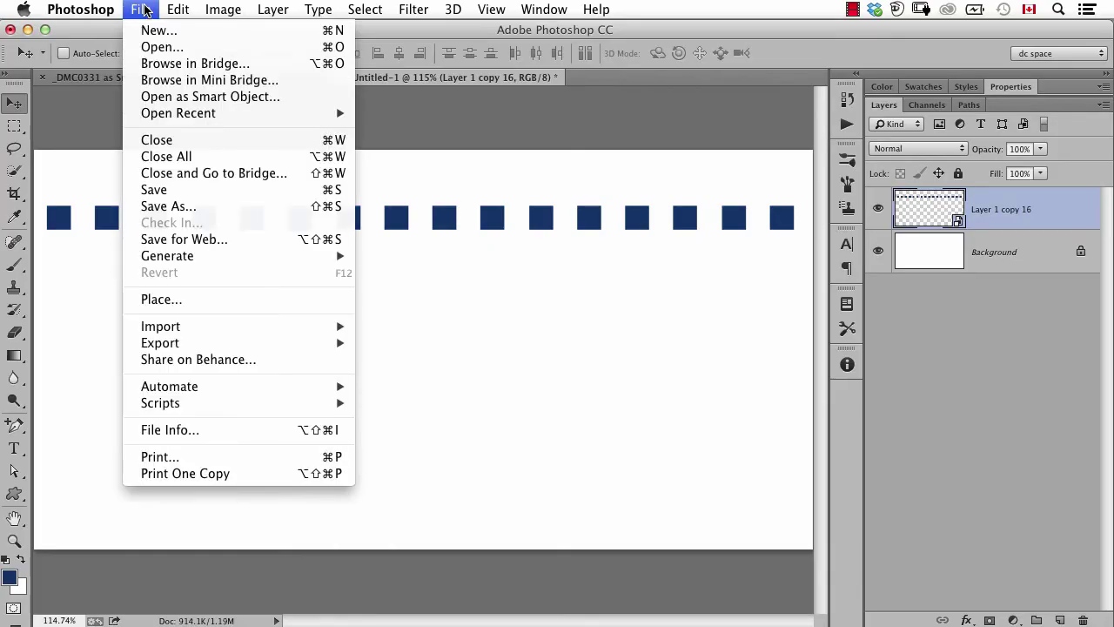
Start a Save As with the format set to JPEG, naming it Untitled-1.jpg
click(194, 210)
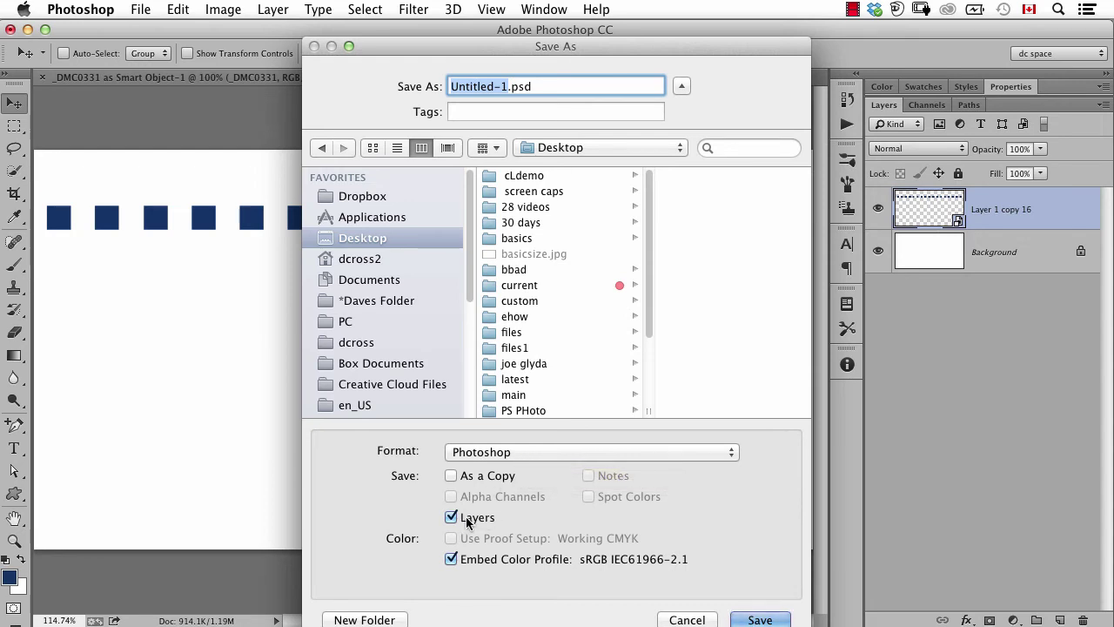
click(508, 452)
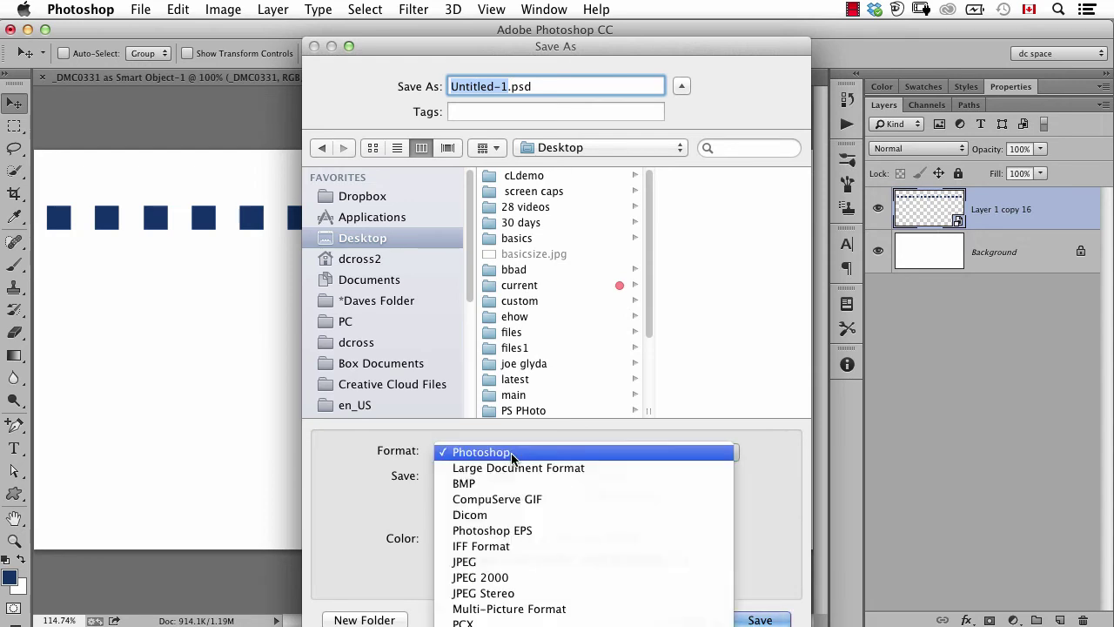
click(510, 562)
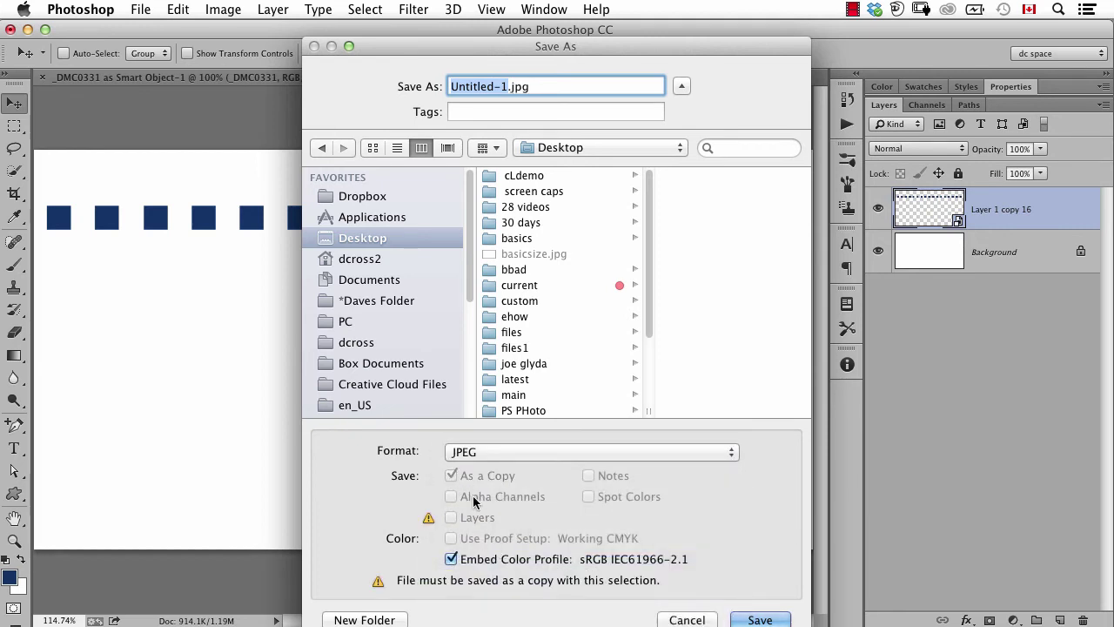